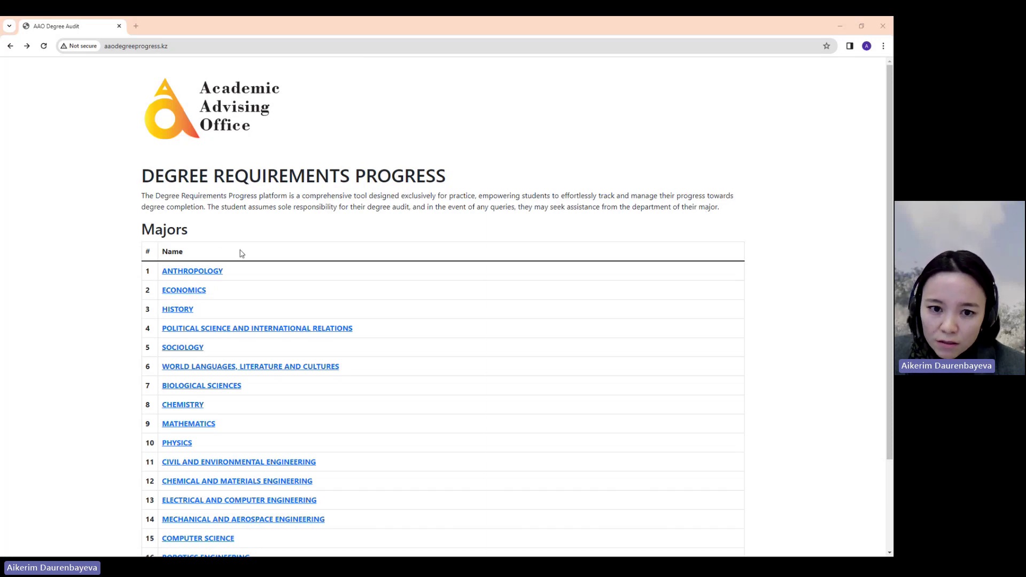
- Briefly open the Anthropology form, return to the majors list, and scroll through it
{"action": "left_click", "coordinate": [214, 274]}
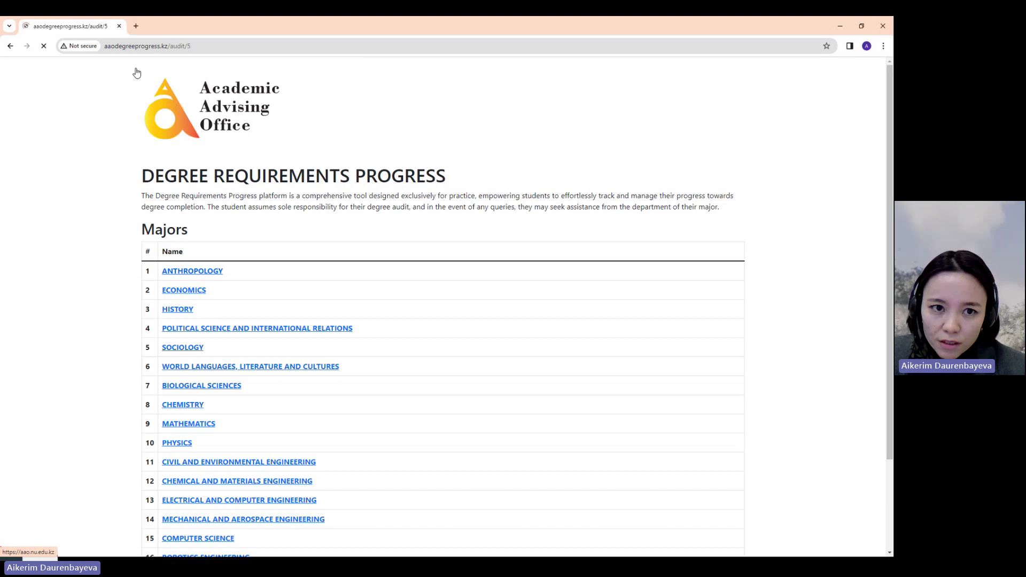
{"action": "left_click", "coordinate": [11, 46]}
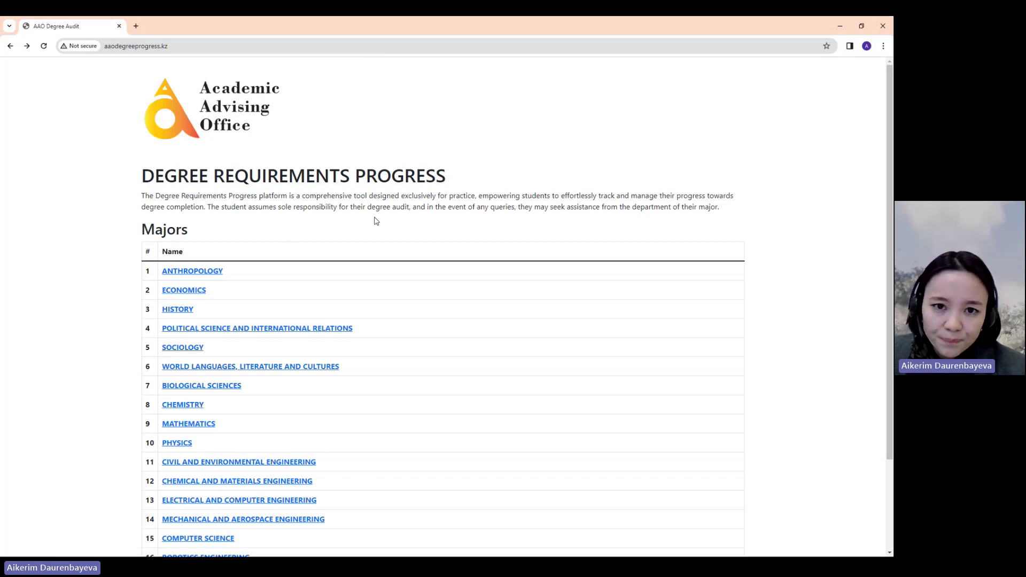
{"action": "scroll", "coordinate": [394, 243], "scroll_direction": "down", "scroll_amount": 1}
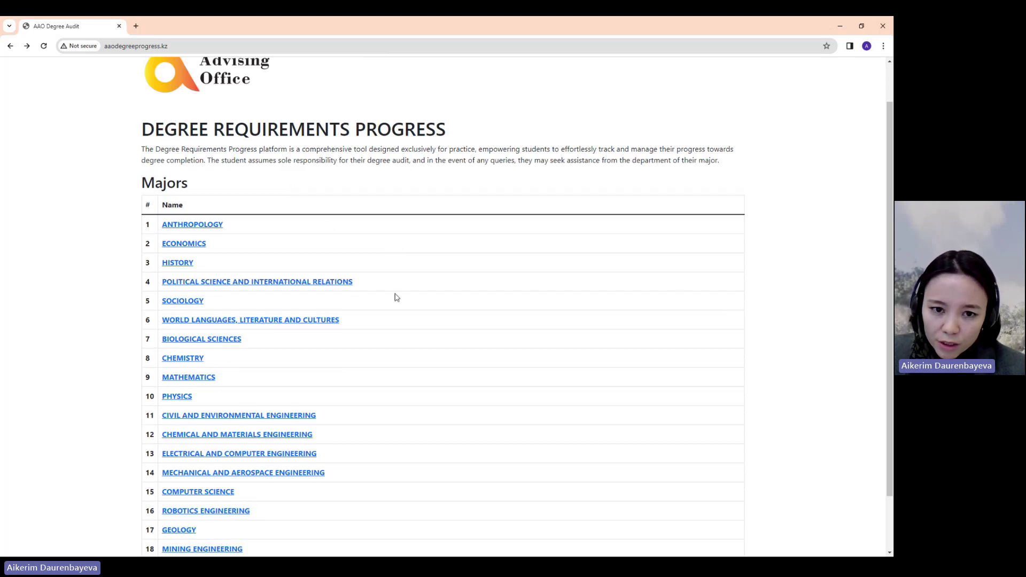
{"action": "scroll", "coordinate": [396, 297], "scroll_direction": "down", "scroll_amount": 1}
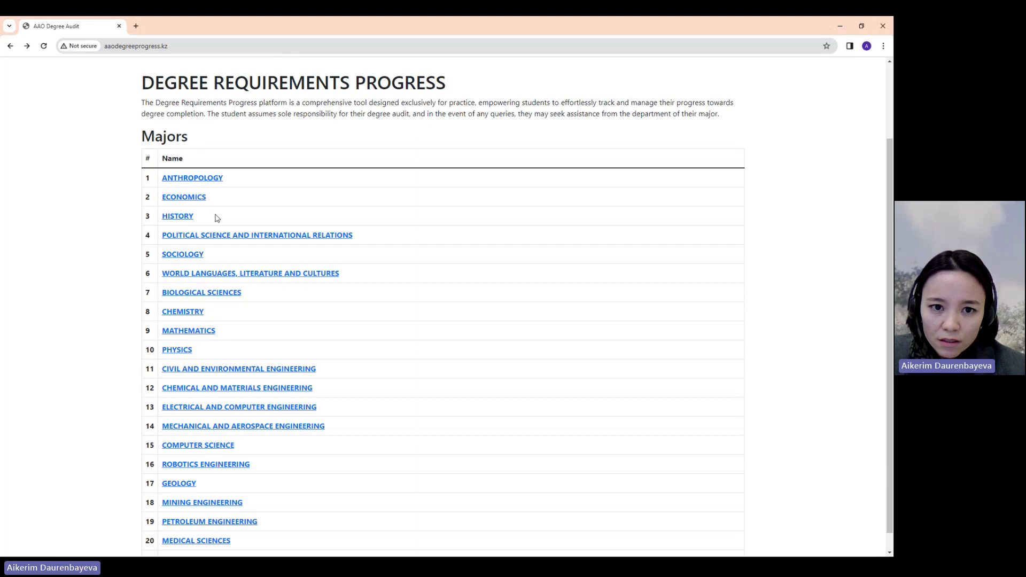
{"action": "scroll", "coordinate": [256, 245], "scroll_direction": "down", "scroll_amount": 1}
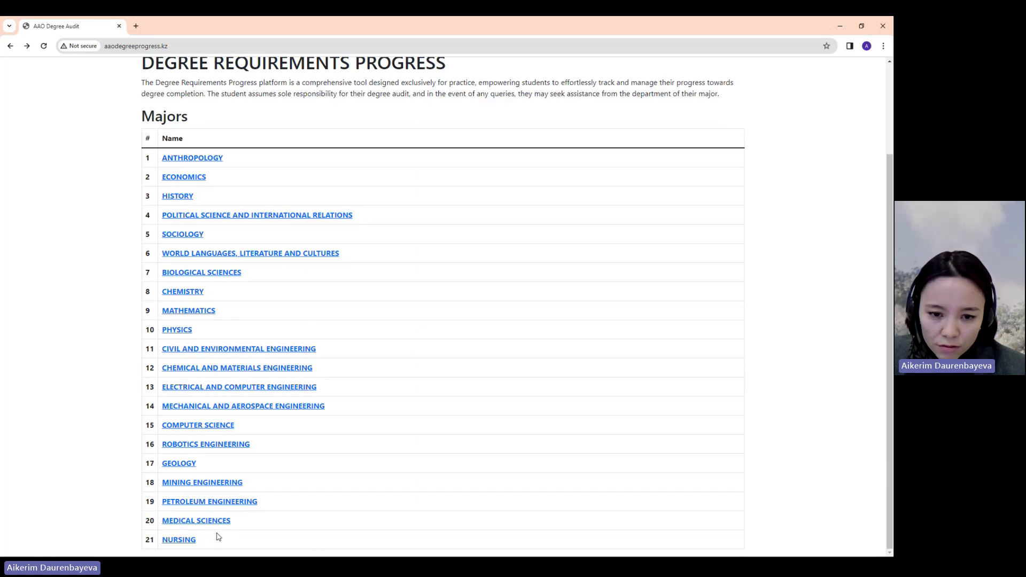
{"action": "scroll", "coordinate": [250, 513], "scroll_direction": "up", "scroll_amount": 3}
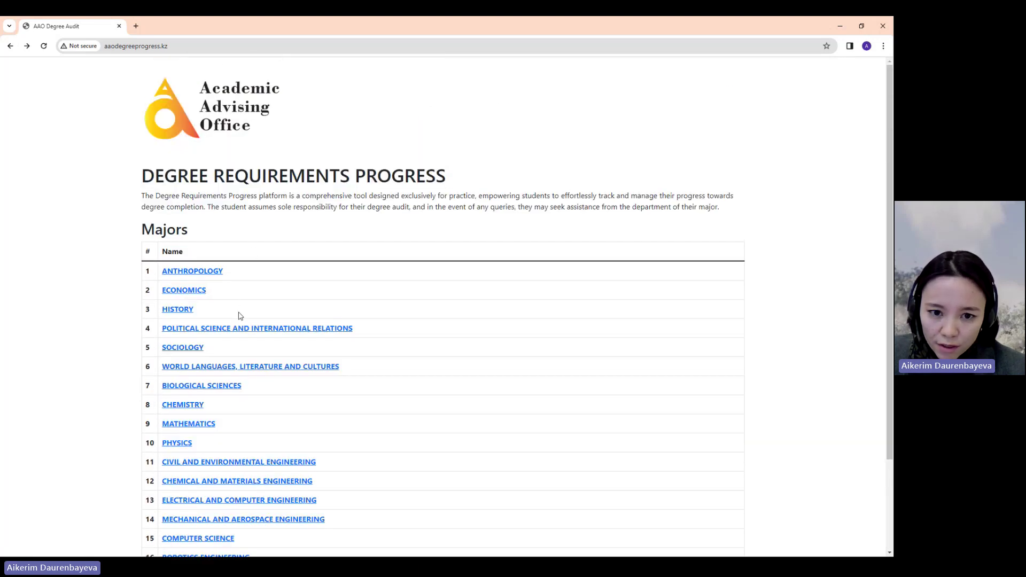
{"action": "scroll", "coordinate": [238, 314], "scroll_direction": "down", "scroll_amount": 2}
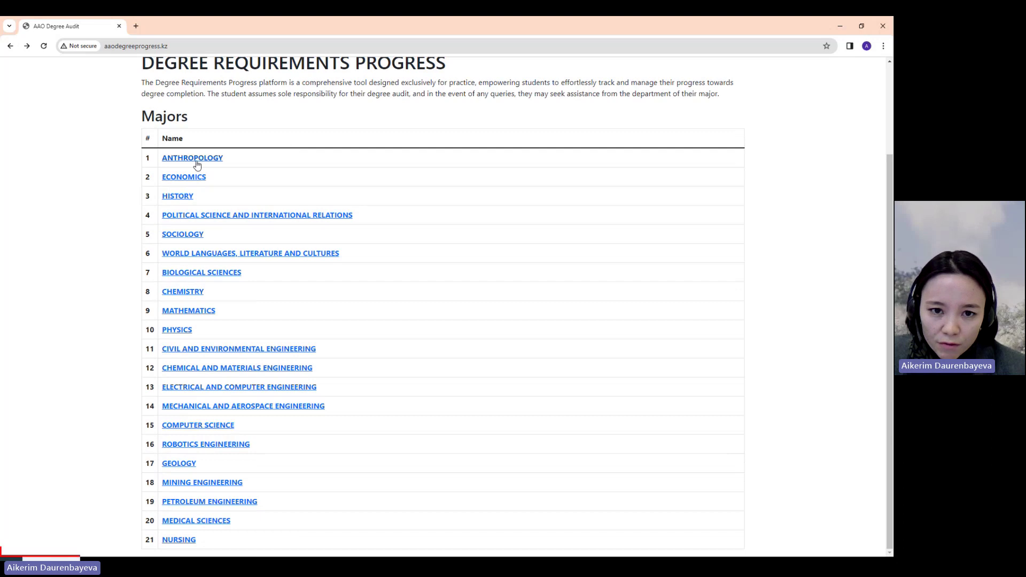
- Open the Anthropology form and set the study year to 2, leaving ID and name empty
{"action": "left_click", "coordinate": [197, 160]}
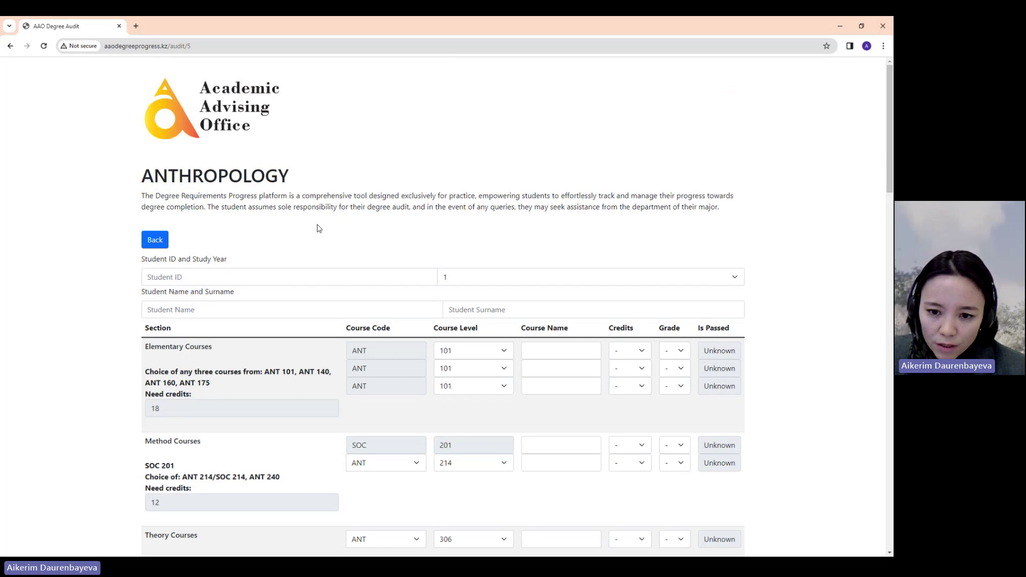
{"action": "left_click", "coordinate": [197, 278]}
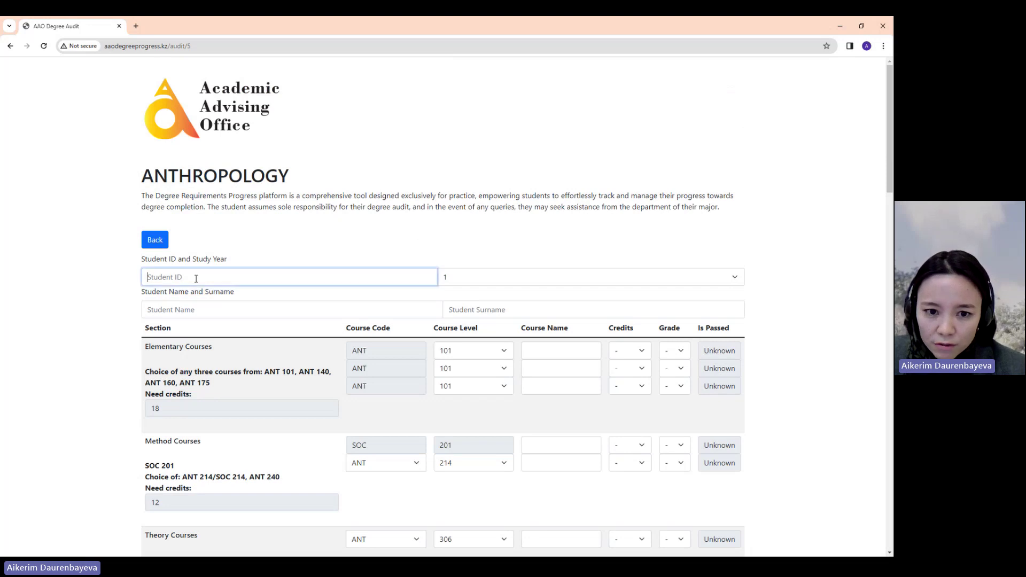
{"action": "left_click", "coordinate": [502, 279]}
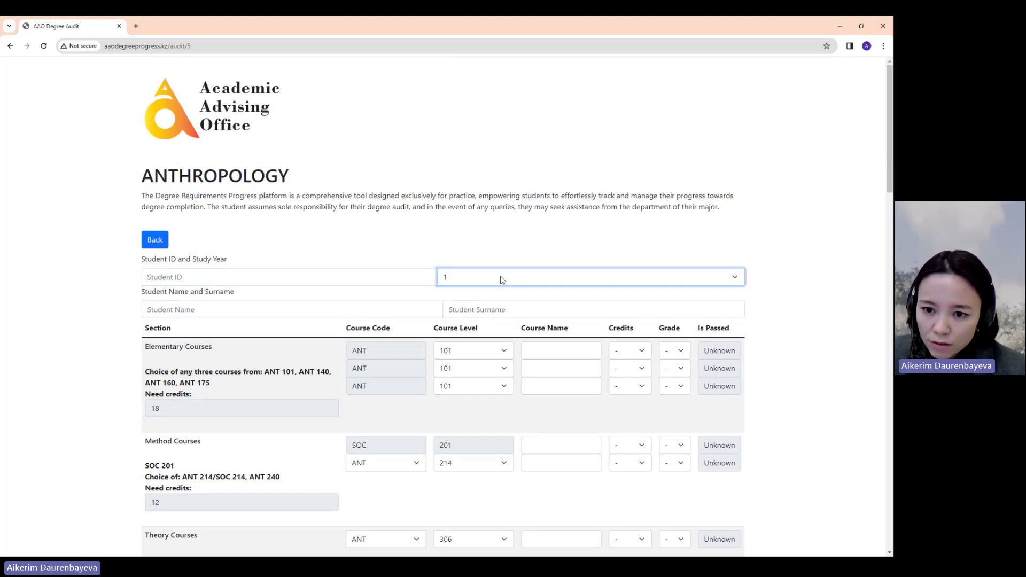
{"action": "left_click", "coordinate": [244, 314]}
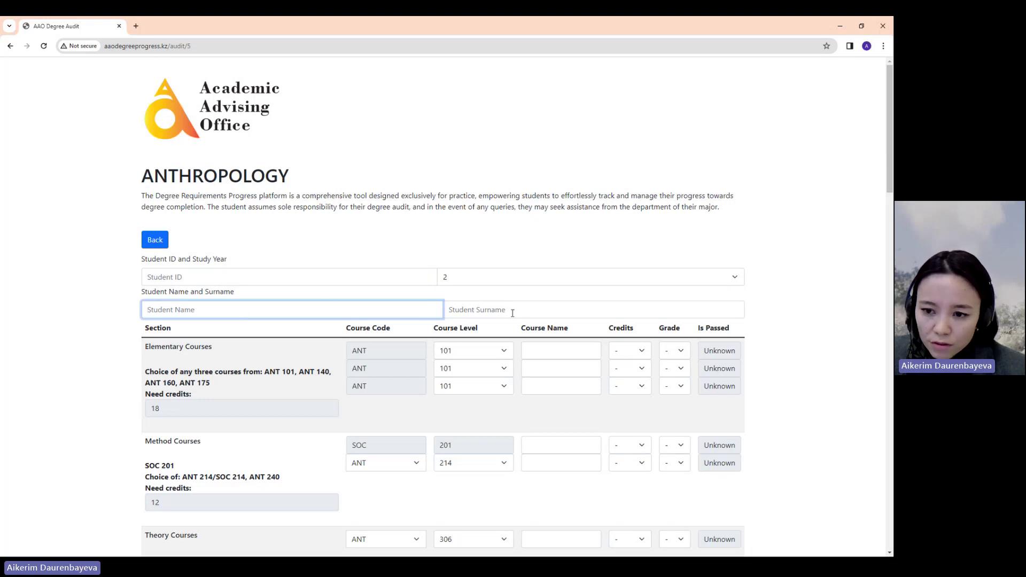
{"action": "scroll", "coordinate": [545, 348], "scroll_direction": "down", "scroll_amount": 2}
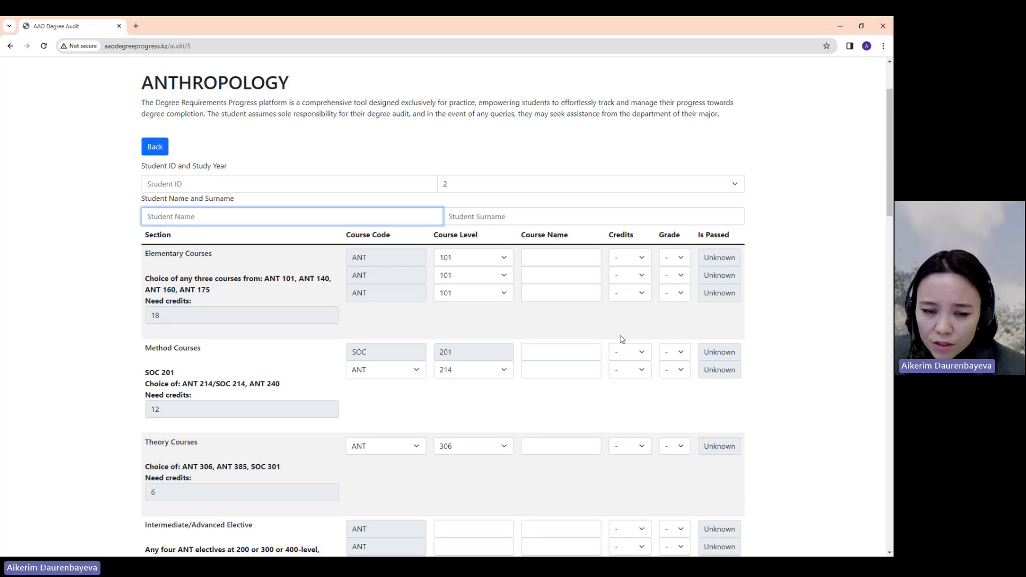
{"action": "left_click", "coordinate": [118, 268]}
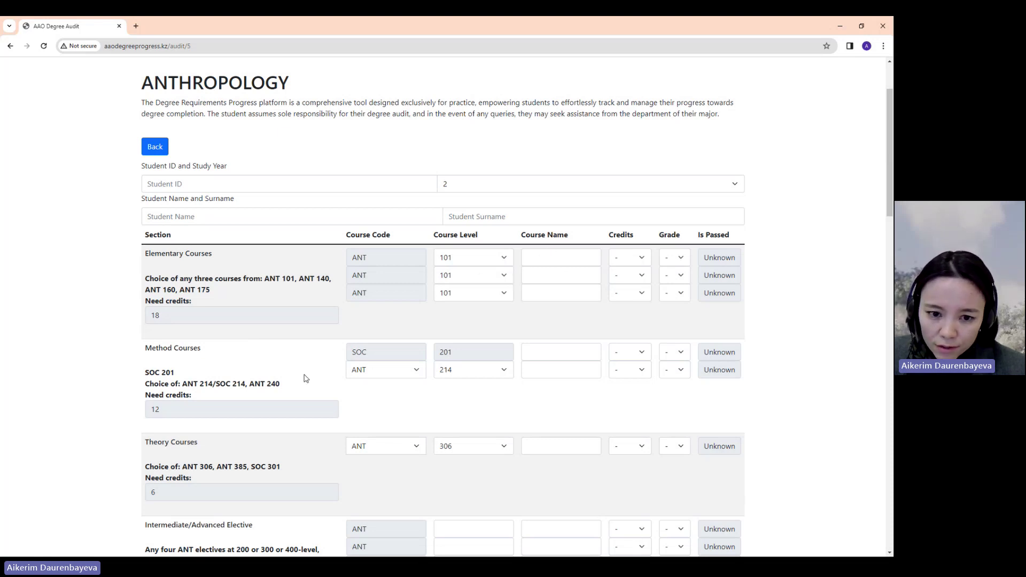
- Scroll through the Anthropology form's course sections, all courses still Unknown
{"action": "scroll", "coordinate": [304, 378], "scroll_direction": "down", "scroll_amount": 3}
{"action": "scroll", "coordinate": [306, 378], "scroll_direction": "down", "scroll_amount": 2}
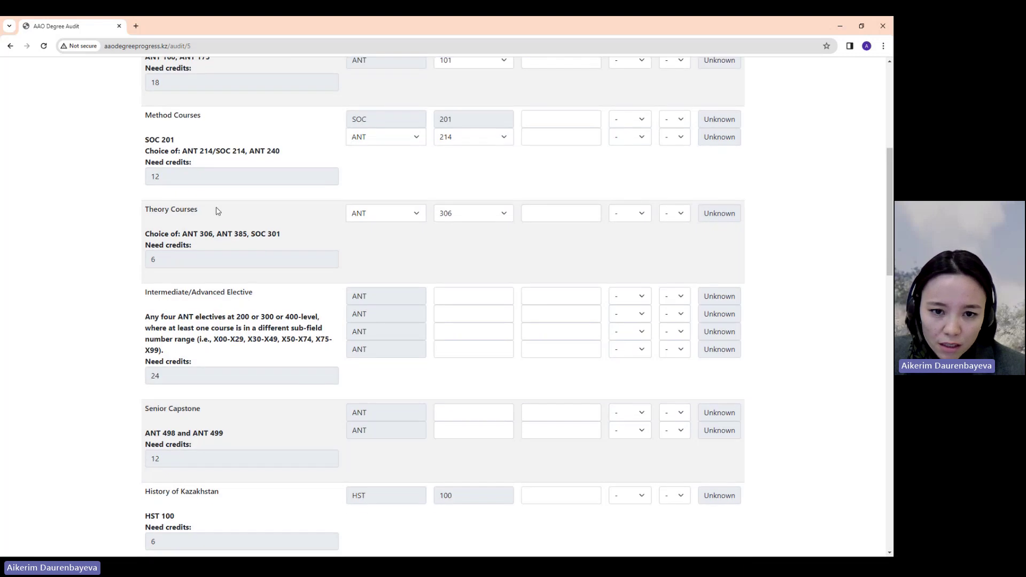
{"action": "scroll", "coordinate": [268, 404], "scroll_direction": "down", "scroll_amount": 4}
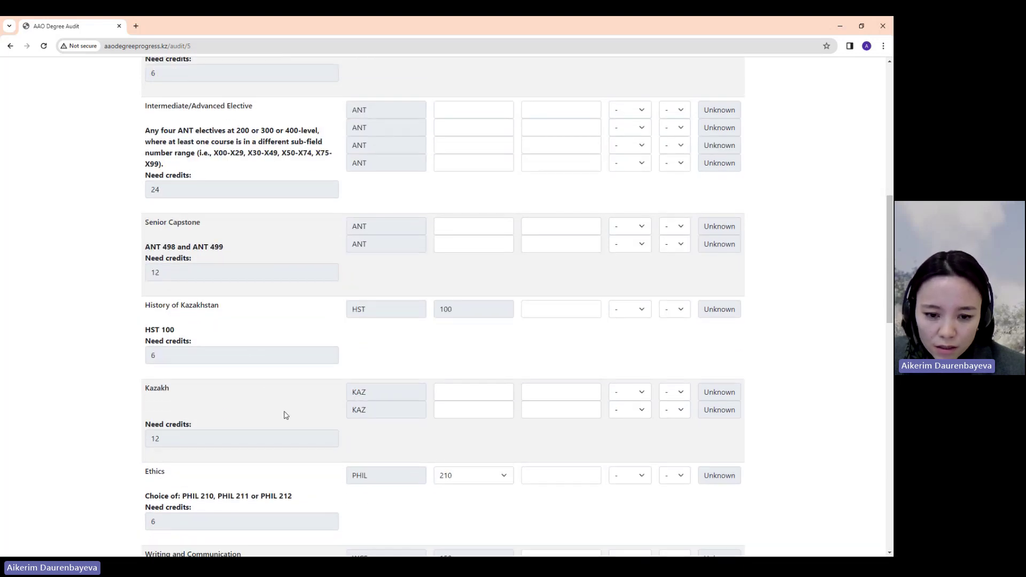
{"action": "scroll", "coordinate": [288, 416], "scroll_direction": "down", "scroll_amount": 18}
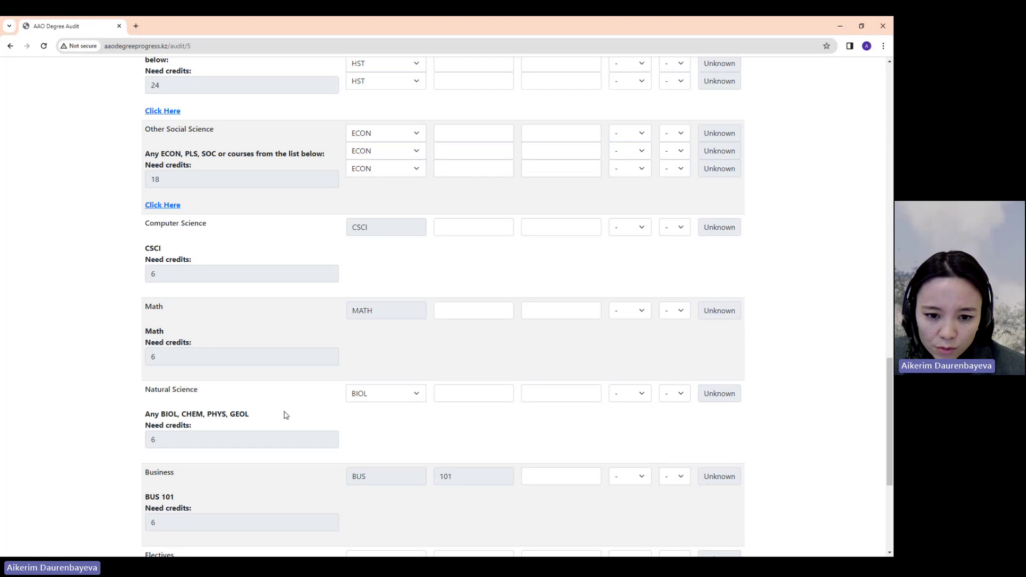
{"action": "scroll", "coordinate": [305, 421], "scroll_direction": "up", "scroll_amount": 12}
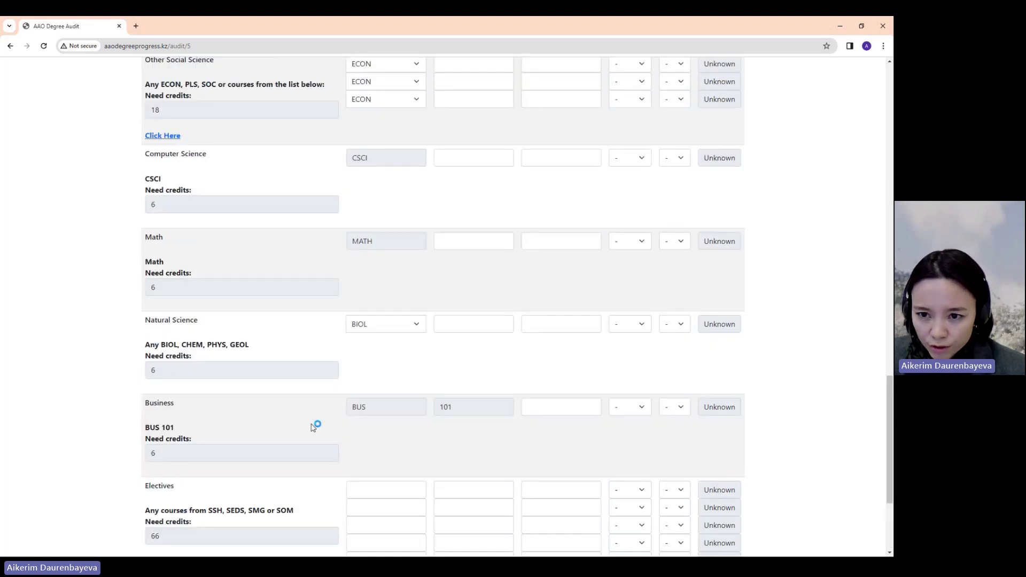
{"action": "scroll", "coordinate": [313, 423], "scroll_direction": "up", "scroll_amount": 12}
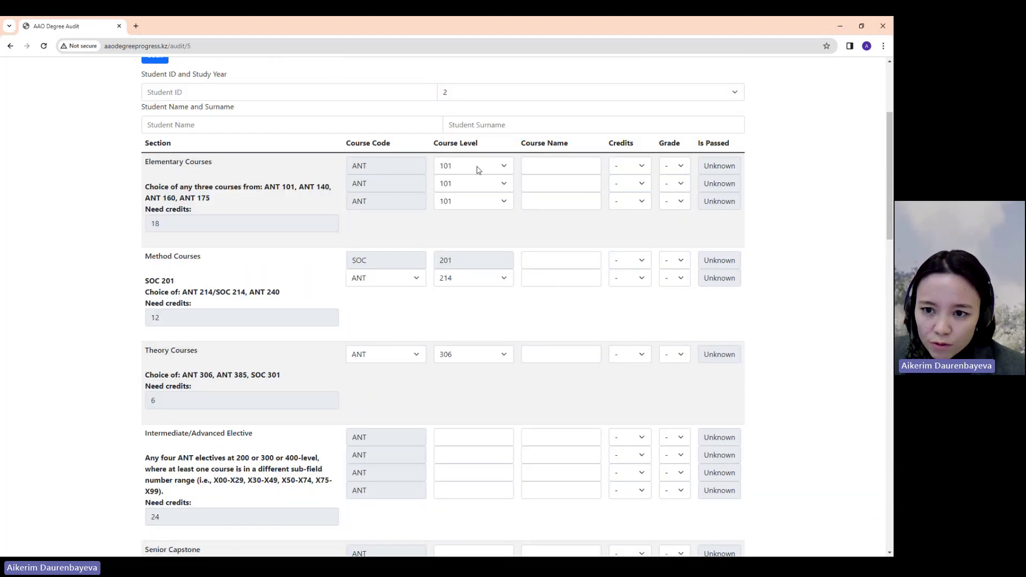
- Make the first elementary course ANT 140 with 6 credits and grade C
{"action": "left_click", "coordinate": [502, 167]}
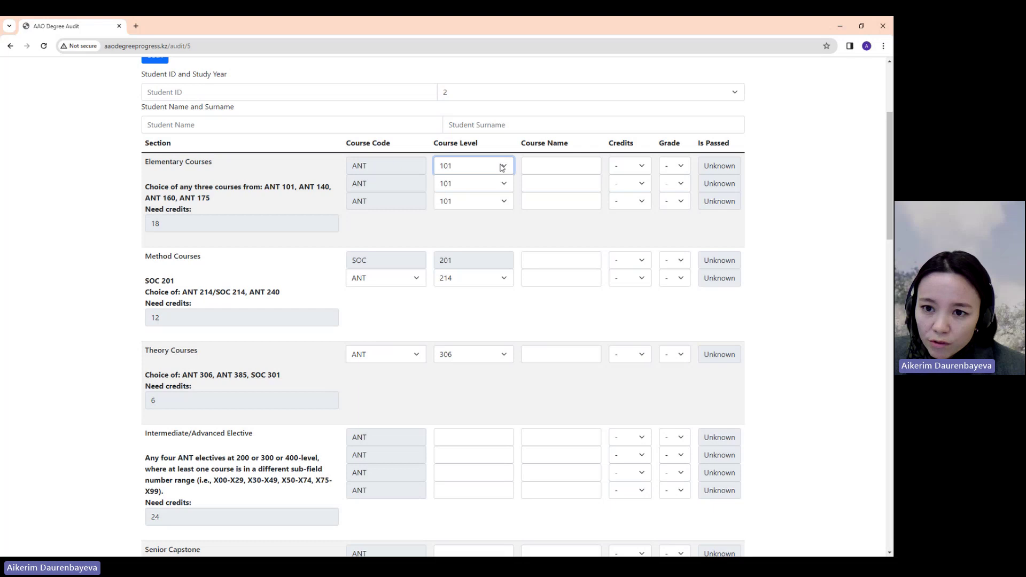
{"action": "left_click", "coordinate": [496, 192]}
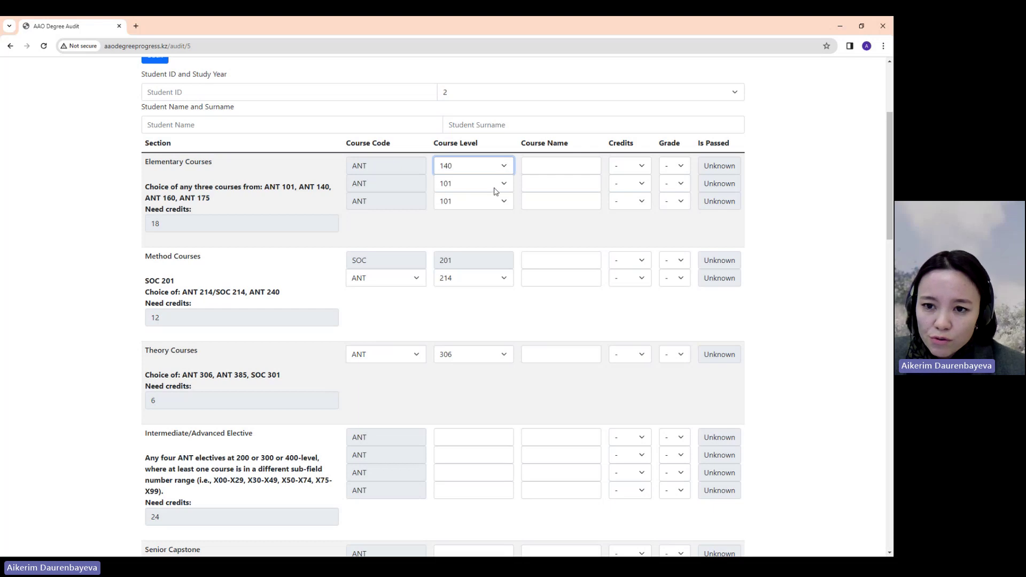
{"action": "left_click", "coordinate": [575, 166]}
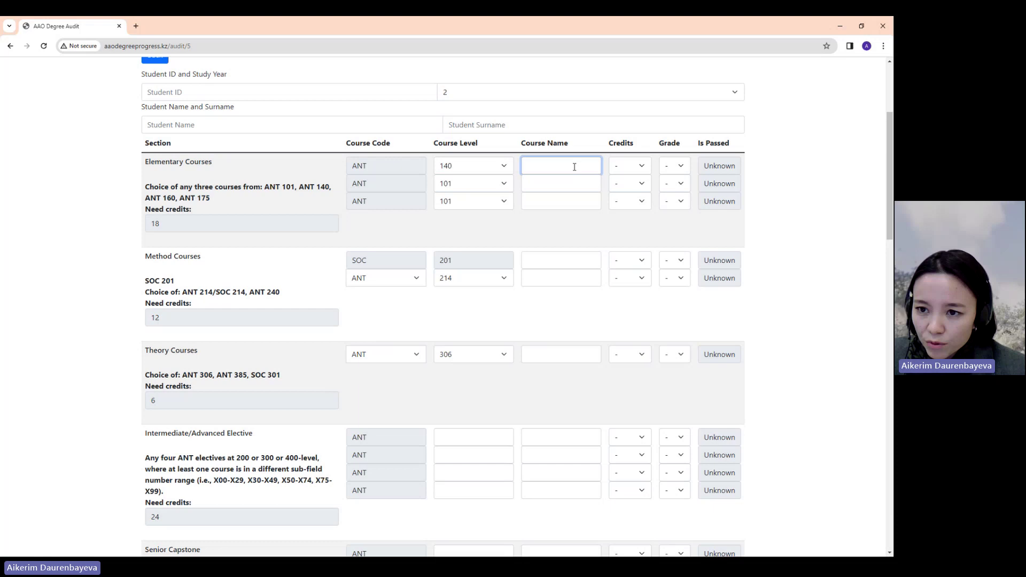
{"action": "left_click", "coordinate": [635, 166]}
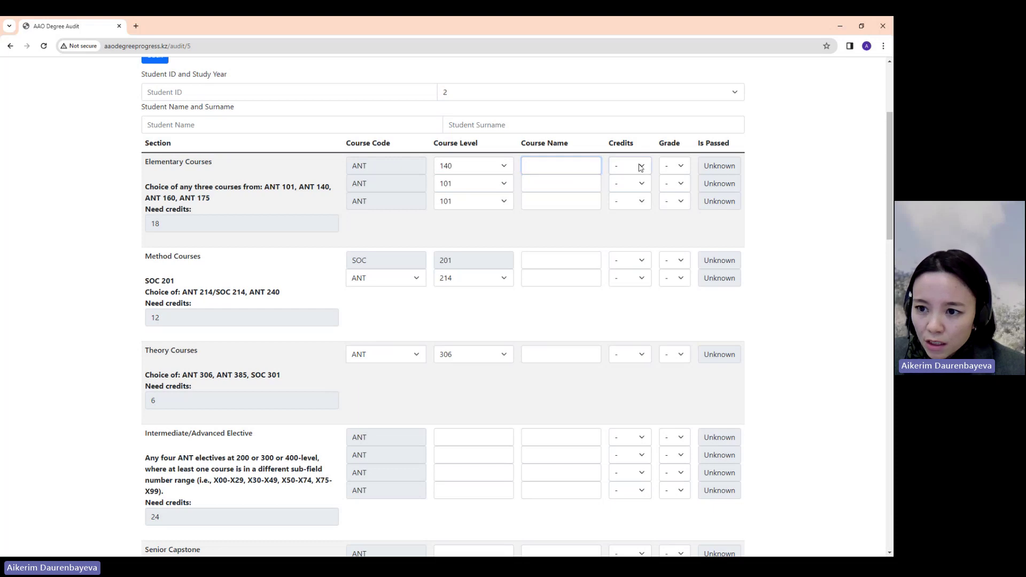
{"action": "left_click", "coordinate": [635, 214]}
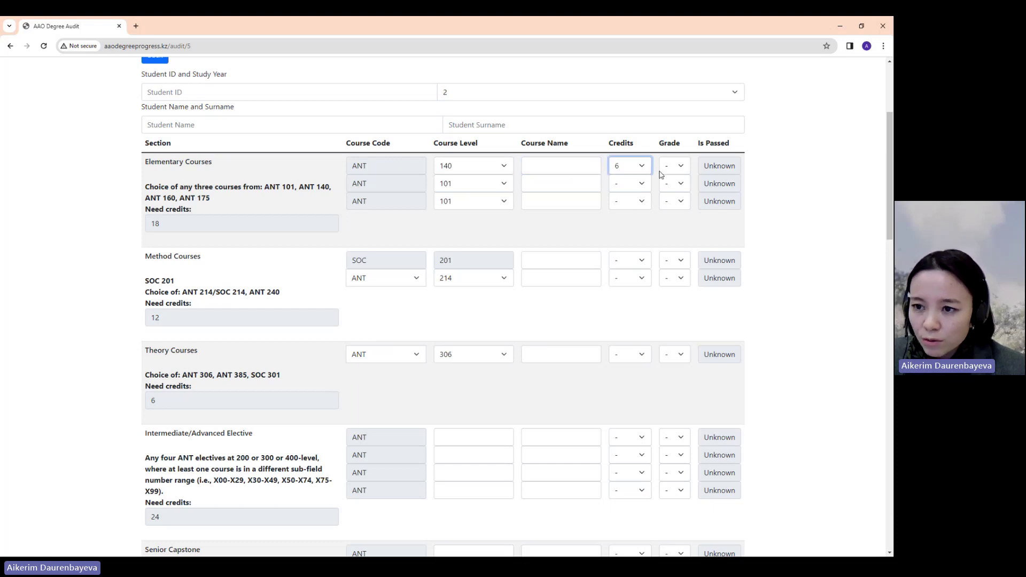
{"action": "left_click", "coordinate": [683, 168]}
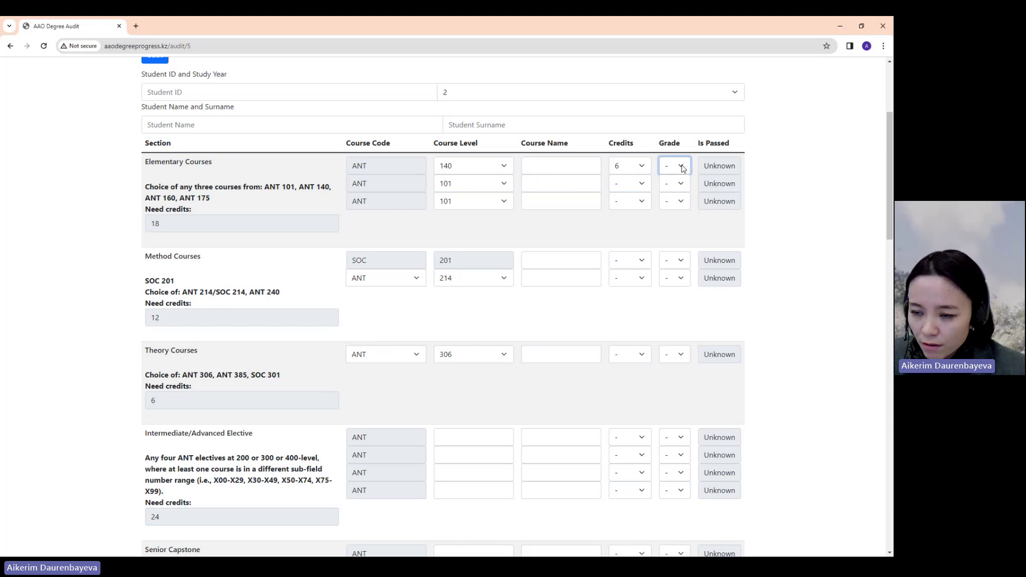
{"action": "left_click", "coordinate": [680, 265]}
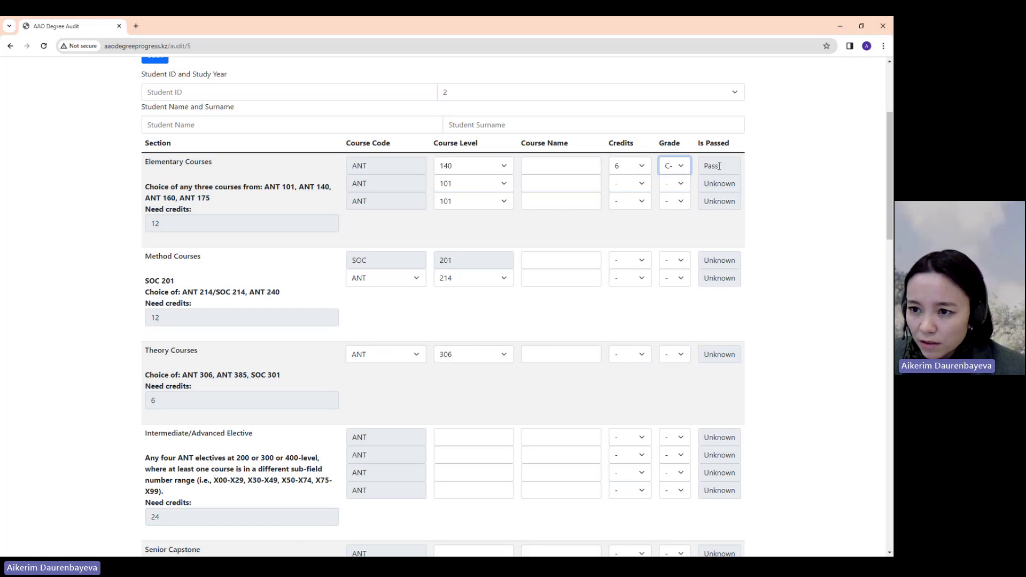
{"action": "left_click", "coordinate": [684, 168]}
{"action": "left_click", "coordinate": [683, 285]}
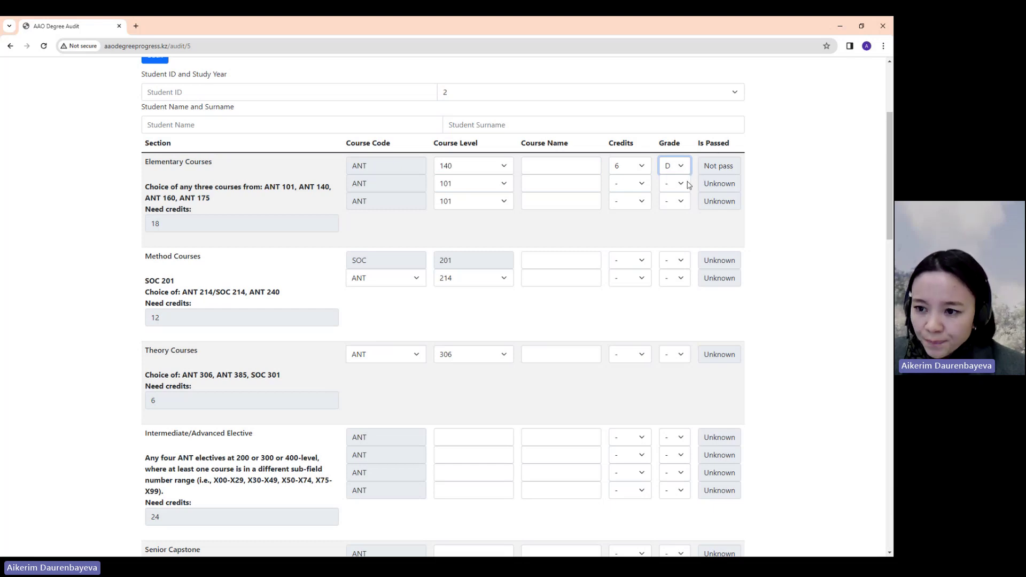
{"action": "key", "text": "Up"}
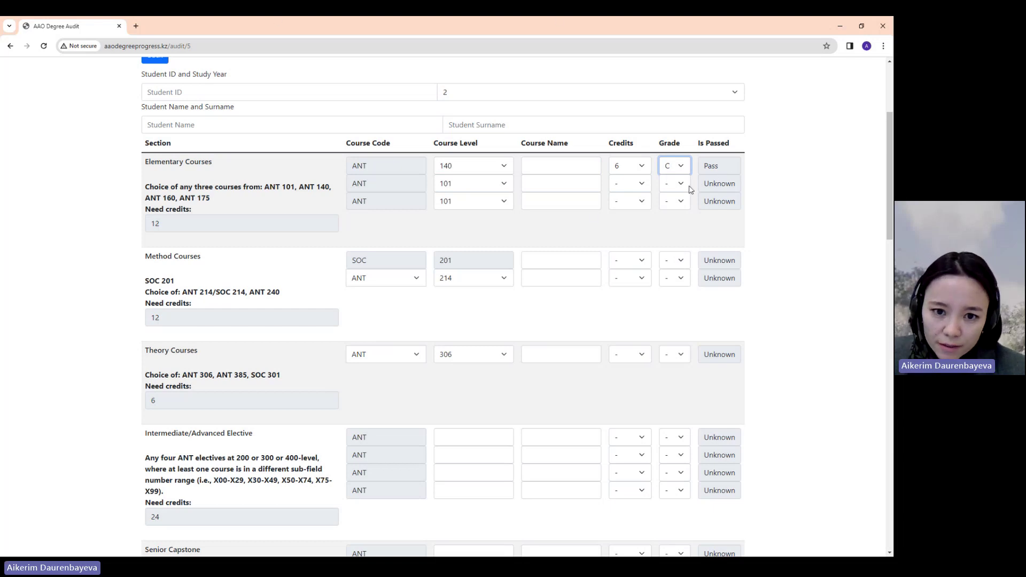
- Highlight the 12 Elementary Courses credits still needed
{"action": "left_click_drag", "start_coordinate": [165, 225], "coordinate": [148, 224]}
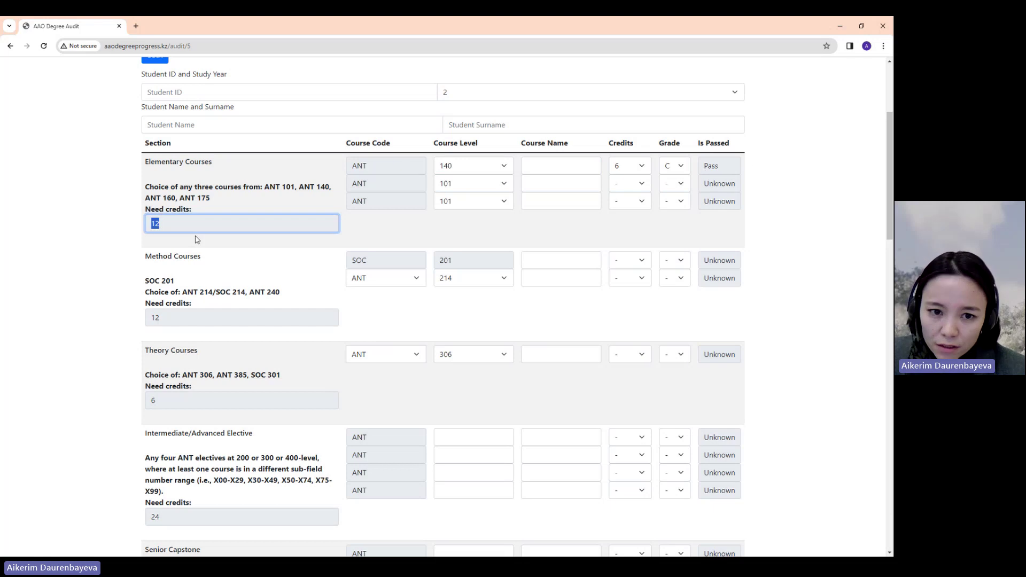
{"action": "left_click", "coordinate": [155, 224]}
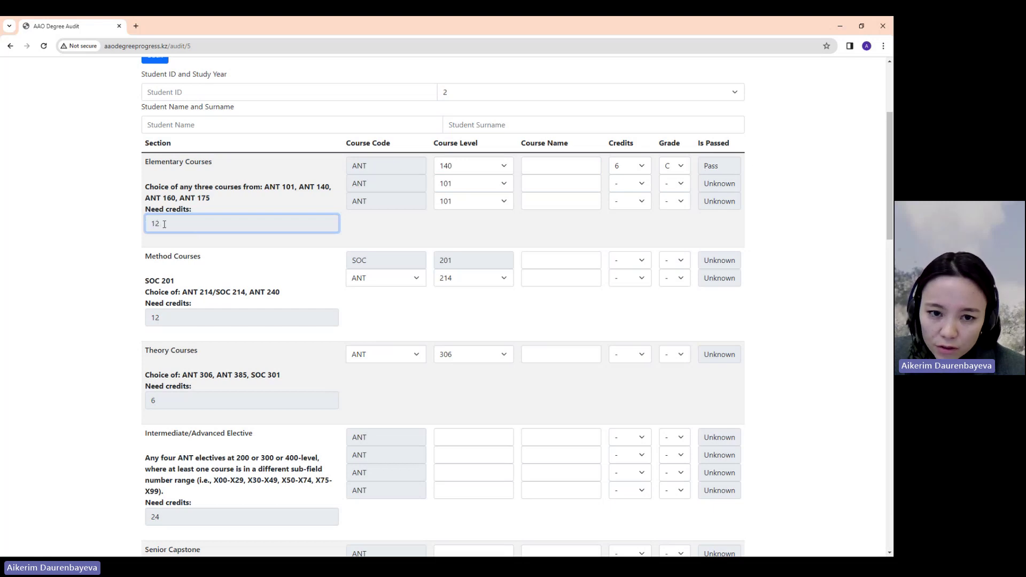
{"action": "left_click_drag", "start_coordinate": [164, 224], "coordinate": [152, 225]}
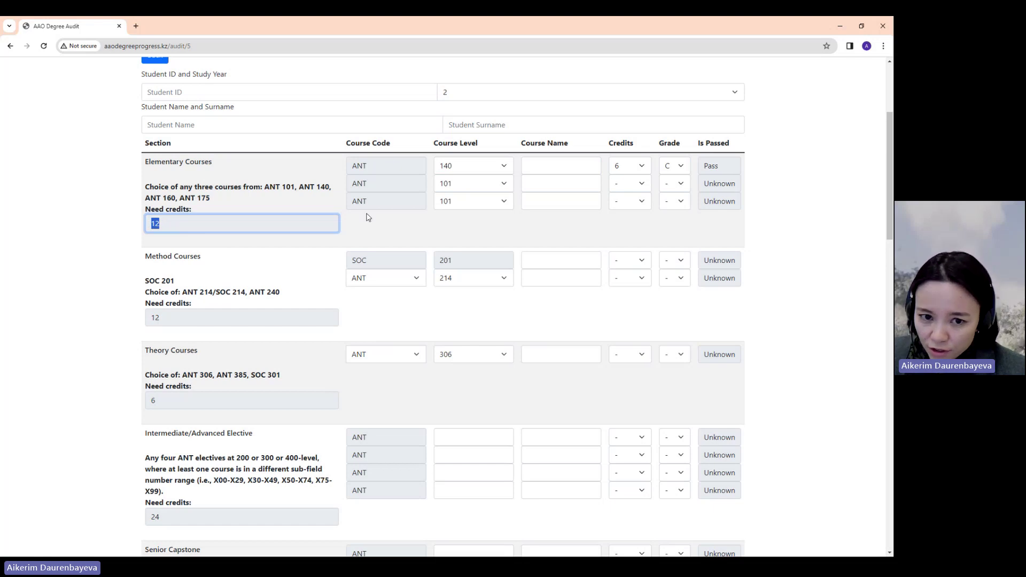
- Enter ANT 203 as the first elective with 6 credits and grade B
{"action": "scroll", "coordinate": [213, 339], "scroll_direction": "down", "scroll_amount": 3}
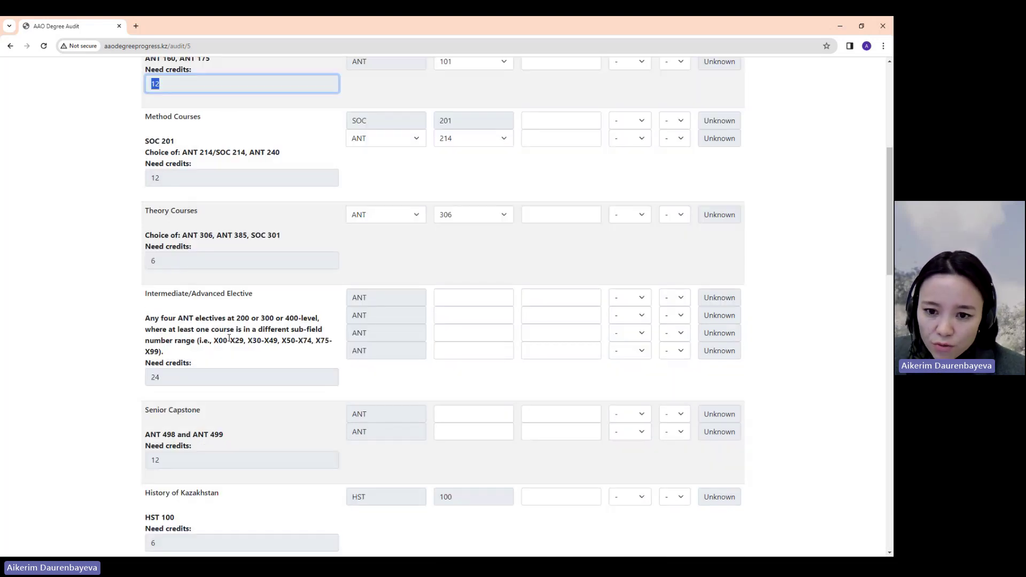
{"action": "left_click", "coordinate": [468, 304]}
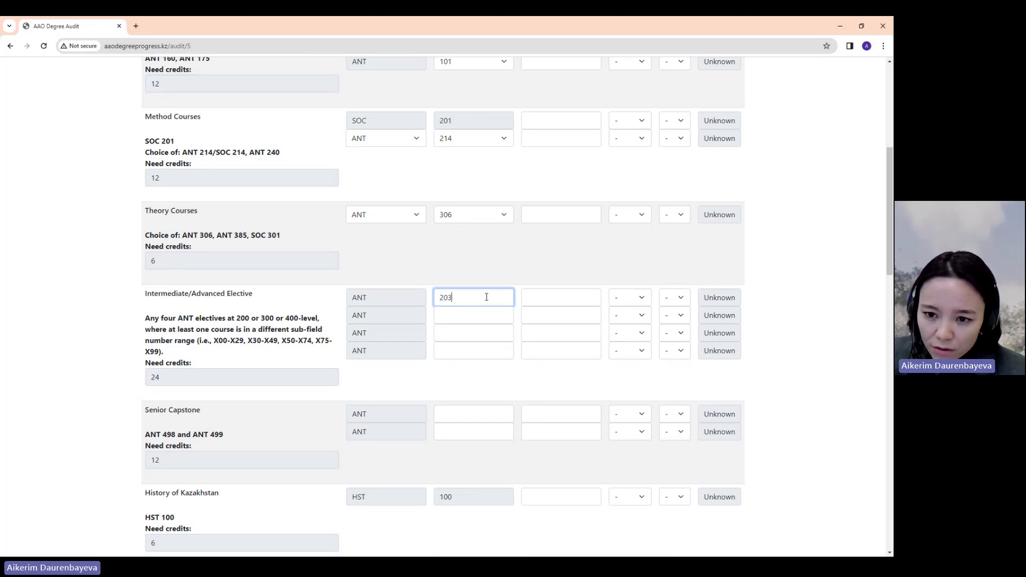
{"action": "left_click", "coordinate": [552, 301]}
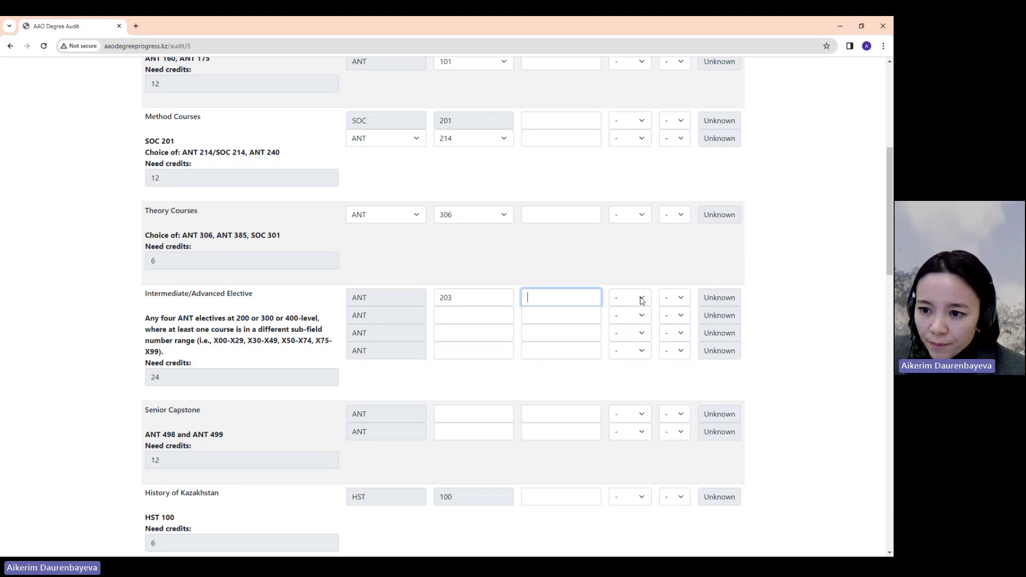
{"action": "key", "text": "Tab"}
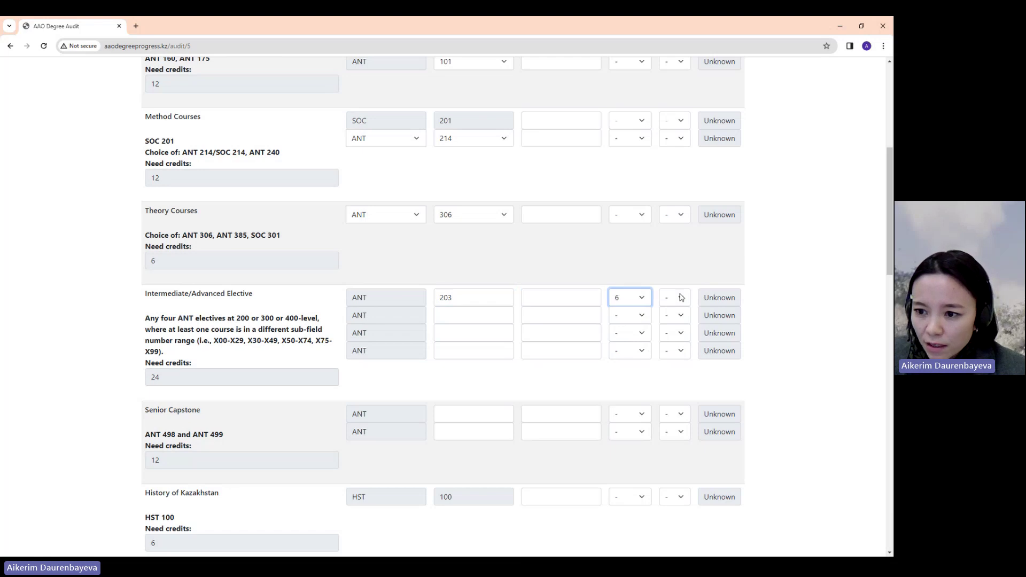
{"action": "key", "text": "6"}
{"action": "key", "text": "Tab"}
{"action": "key", "text": "b"}
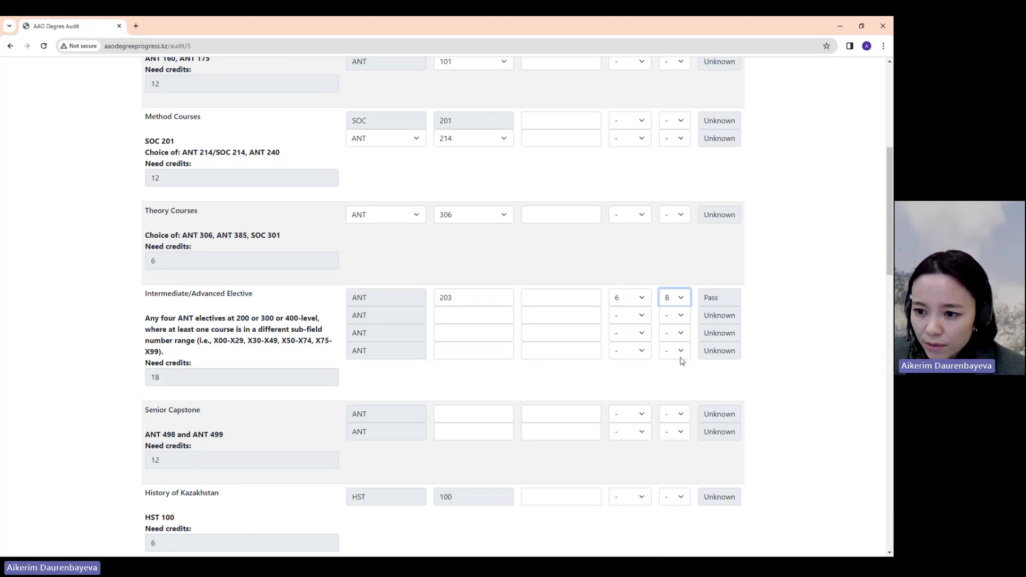
- Check the updated 18 elective credits needed and the Total Credits value of 12
{"action": "scroll", "coordinate": [668, 350], "scroll_direction": "down", "scroll_amount": 4}
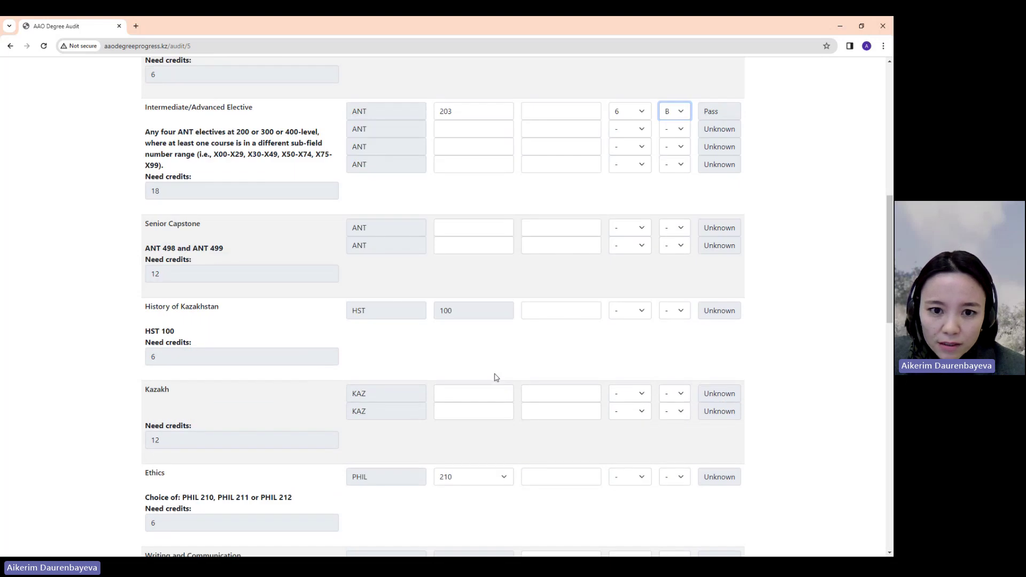
{"action": "scroll", "coordinate": [495, 377], "scroll_direction": "up", "scroll_amount": 3}
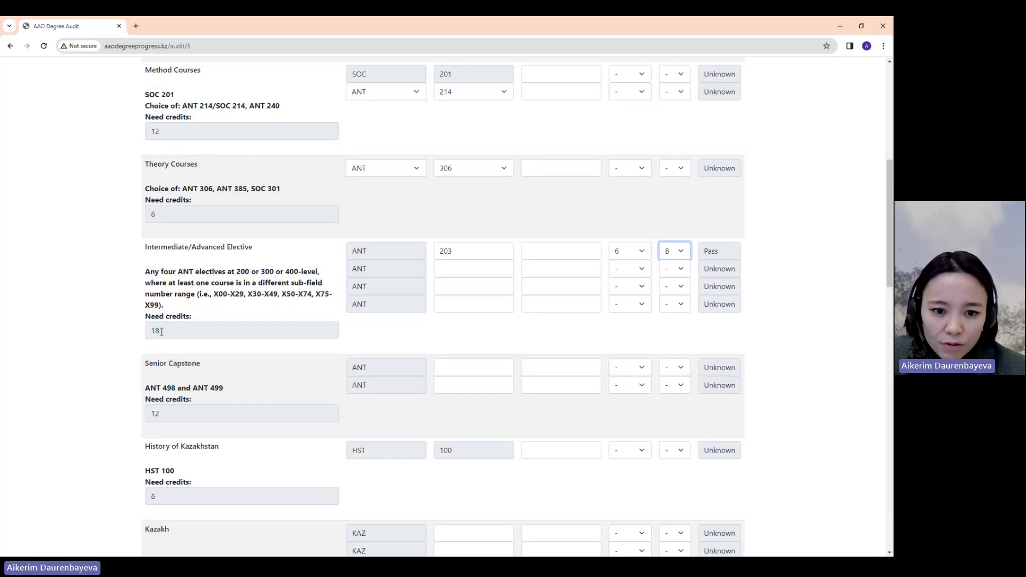
{"action": "double_click", "coordinate": [161, 331]}
{"action": "scroll", "coordinate": [437, 376], "scroll_direction": "down", "scroll_amount": 20}
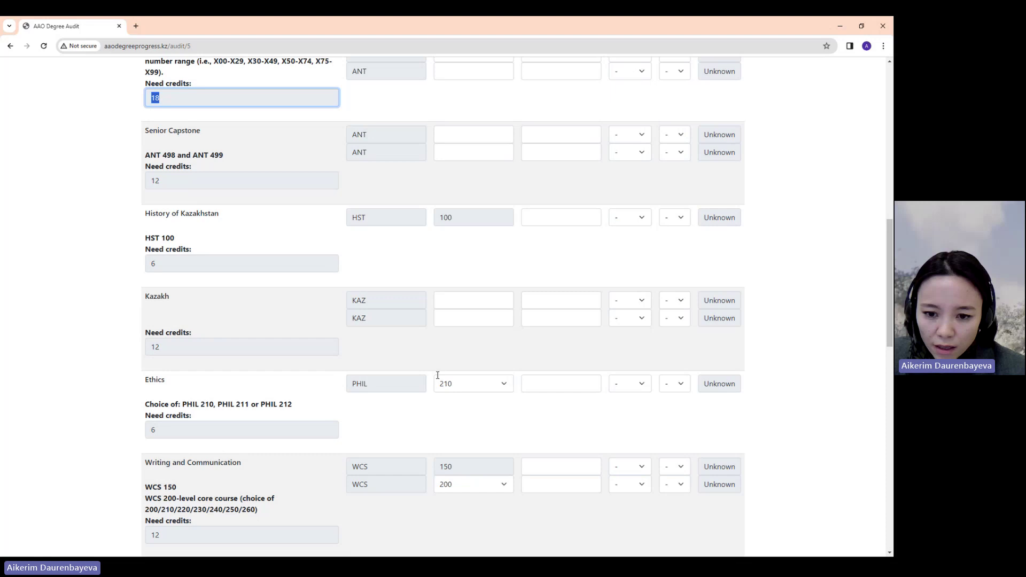
{"action": "scroll", "coordinate": [379, 483], "scroll_direction": "down", "scroll_amount": 3}
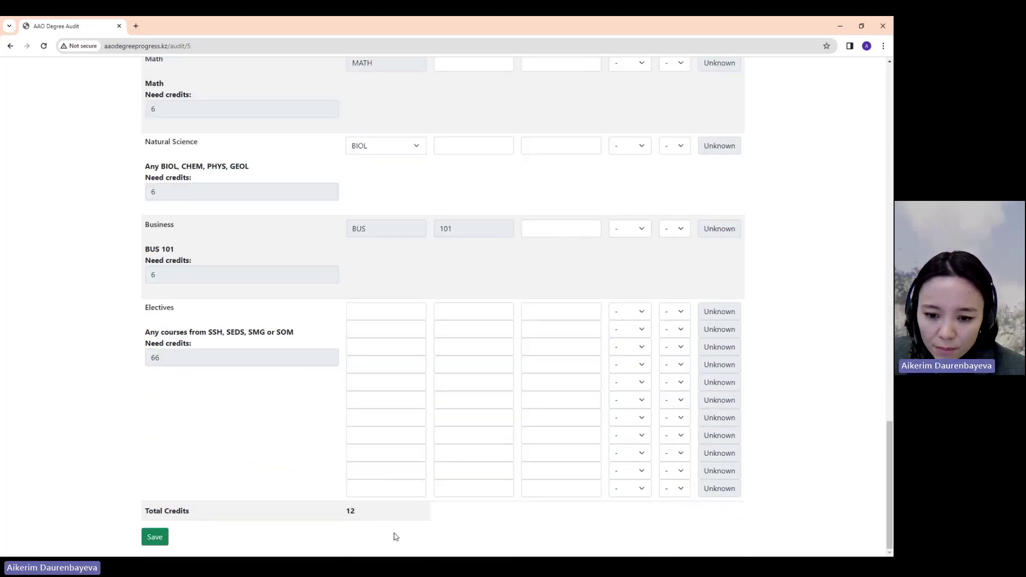
{"action": "left_click_drag", "start_coordinate": [355, 514], "coordinate": [346, 514]}
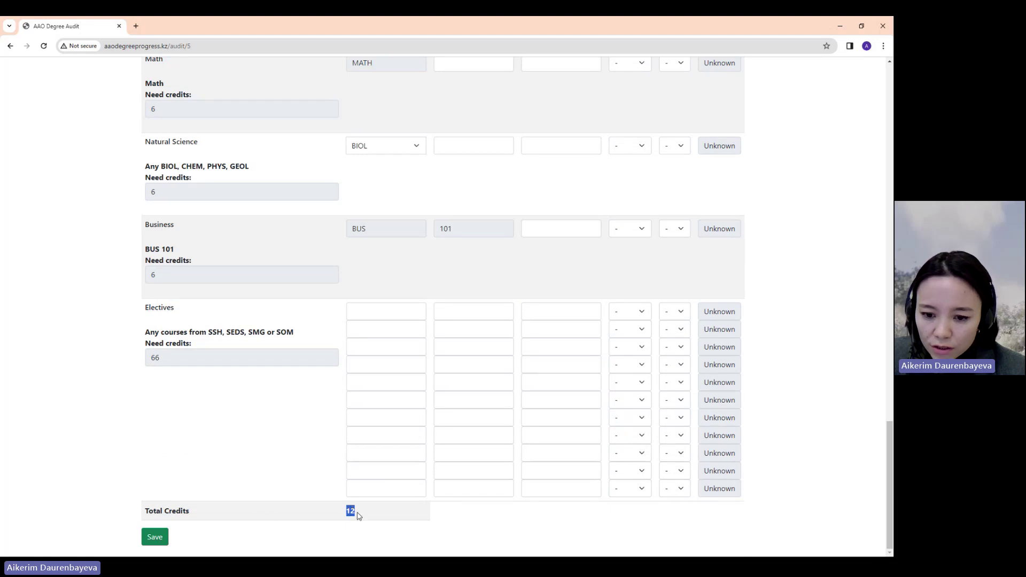
{"action": "left_click", "coordinate": [361, 515]}
{"action": "scroll", "coordinate": [586, 153], "scroll_direction": "up", "scroll_amount": 12}
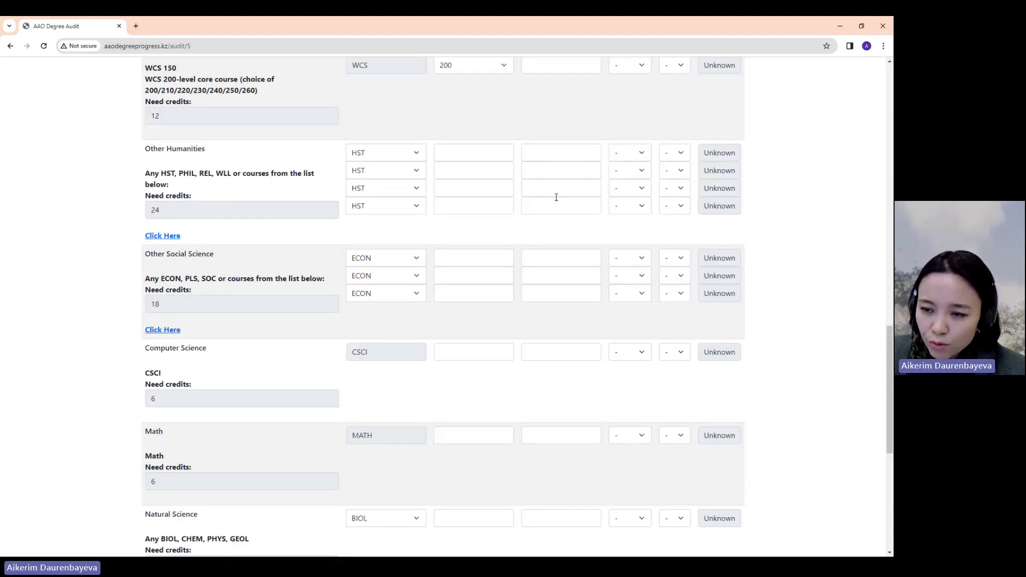
{"action": "scroll", "coordinate": [590, 208], "scroll_direction": "up", "scroll_amount": 11}
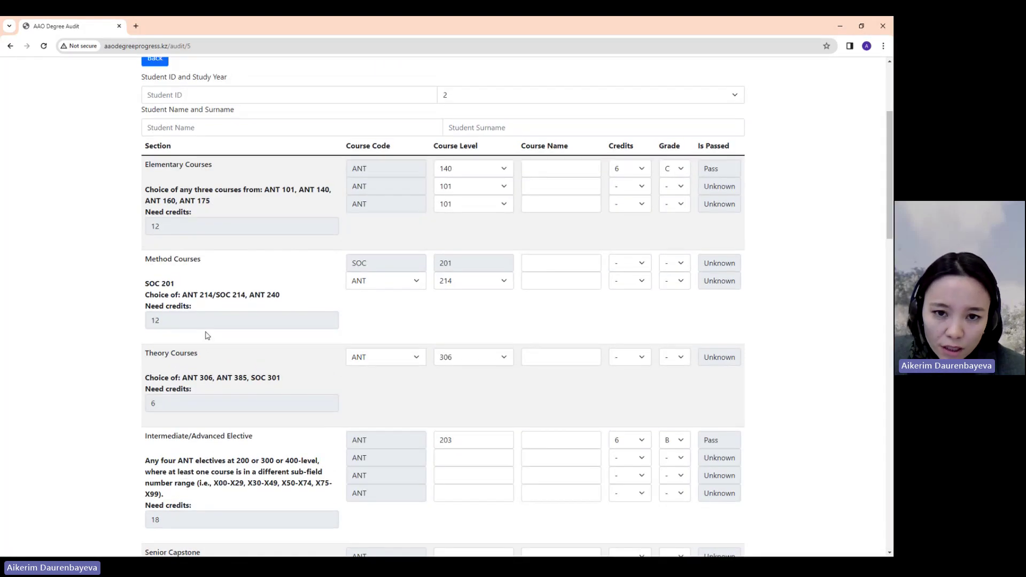
{"action": "scroll", "coordinate": [207, 337], "scroll_direction": "up", "scroll_amount": 3}
- Go back to the majors, open Civil and Environmental Engineering, and review its Year 1–4 rows
{"action": "left_click", "coordinate": [155, 194]}
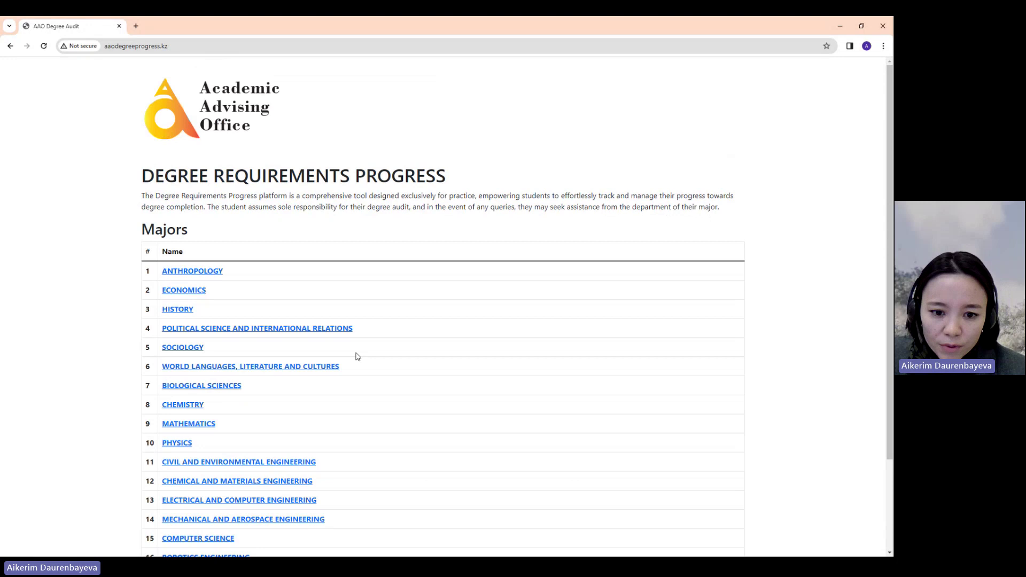
{"action": "scroll", "coordinate": [367, 383], "scroll_direction": "down", "scroll_amount": 2}
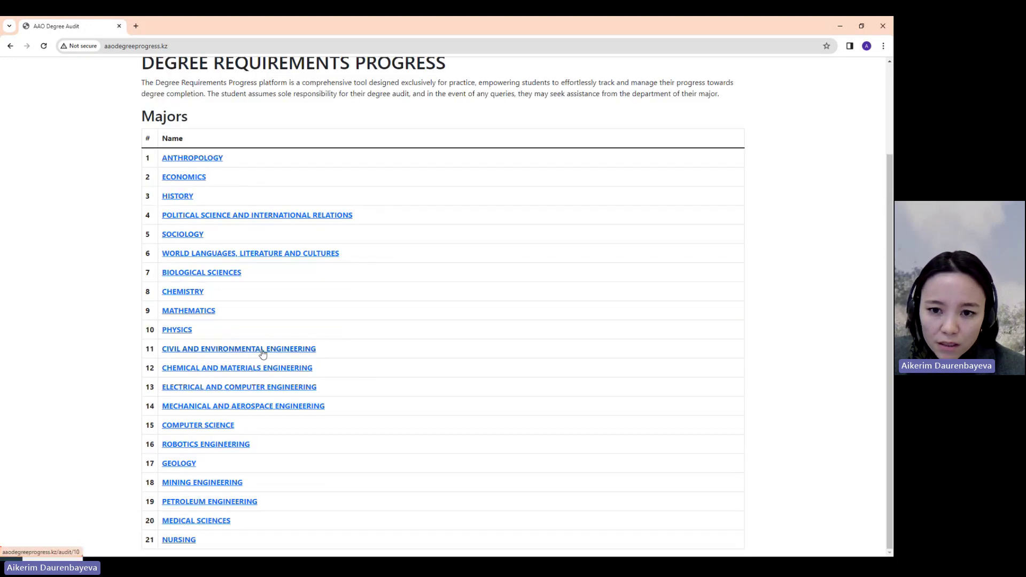
{"action": "left_click", "coordinate": [262, 350]}
{"action": "scroll", "coordinate": [420, 334], "scroll_direction": "down", "scroll_amount": 3}
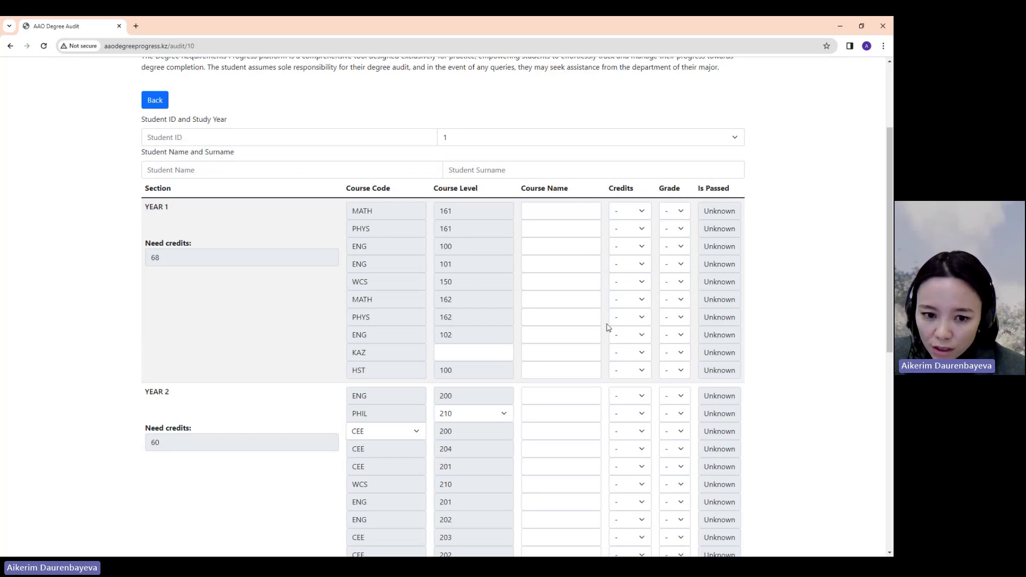
{"action": "scroll", "coordinate": [486, 346], "scroll_direction": "down", "scroll_amount": 2}
{"action": "scroll", "coordinate": [270, 371], "scroll_direction": "down", "scroll_amount": 7}
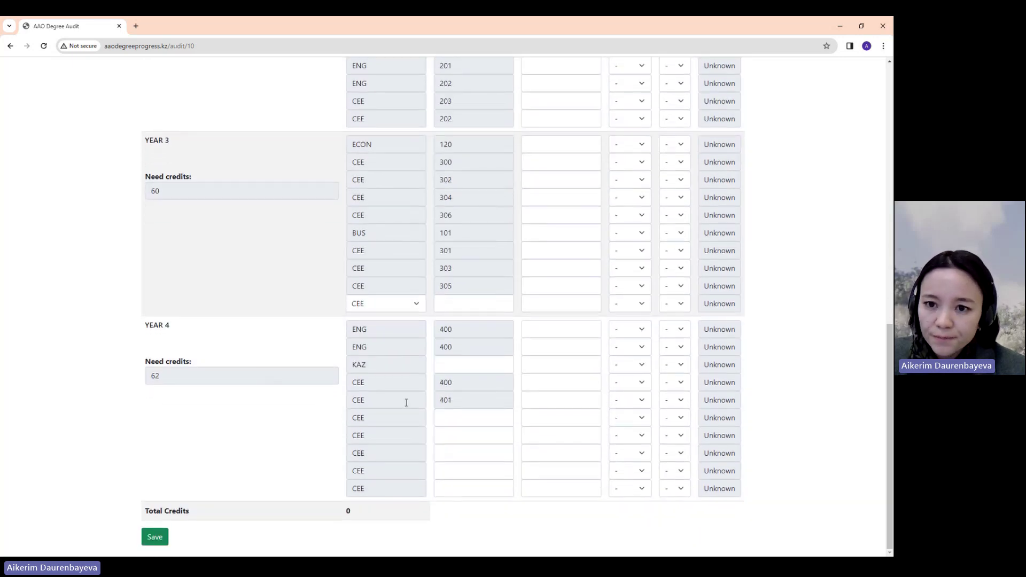
{"action": "scroll", "coordinate": [409, 400], "scroll_direction": "up", "scroll_amount": 8}
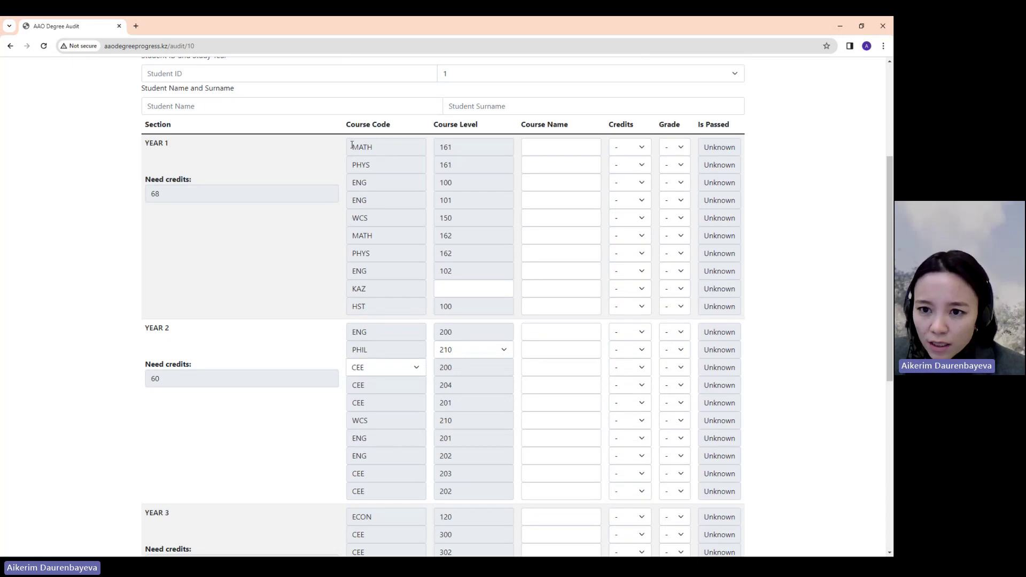
- Give MATH 161 8 credits and a grade of C
{"action": "left_click", "coordinate": [643, 148]}
{"action": "left_click", "coordinate": [635, 207]}
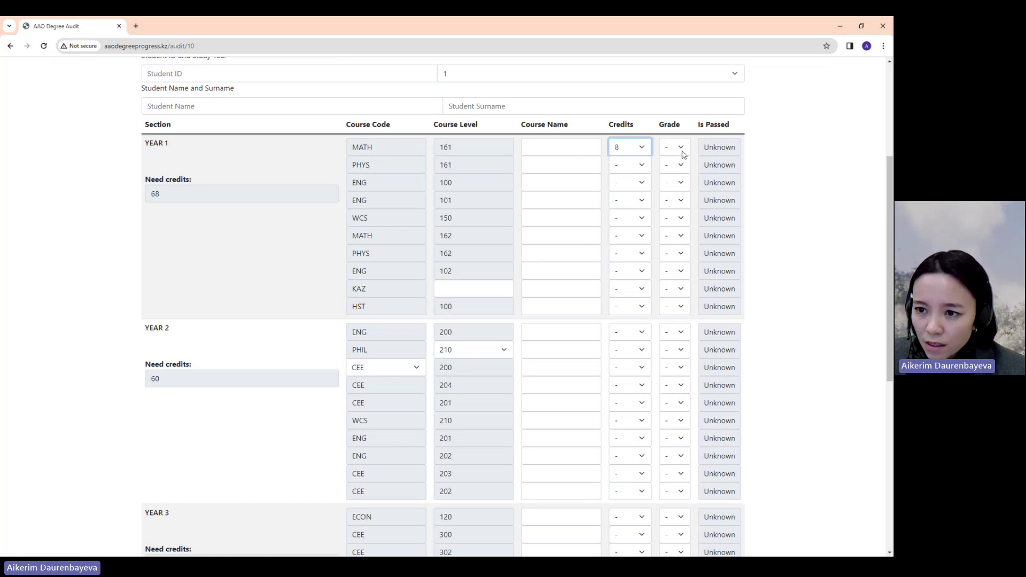
{"action": "left_click", "coordinate": [683, 149]}
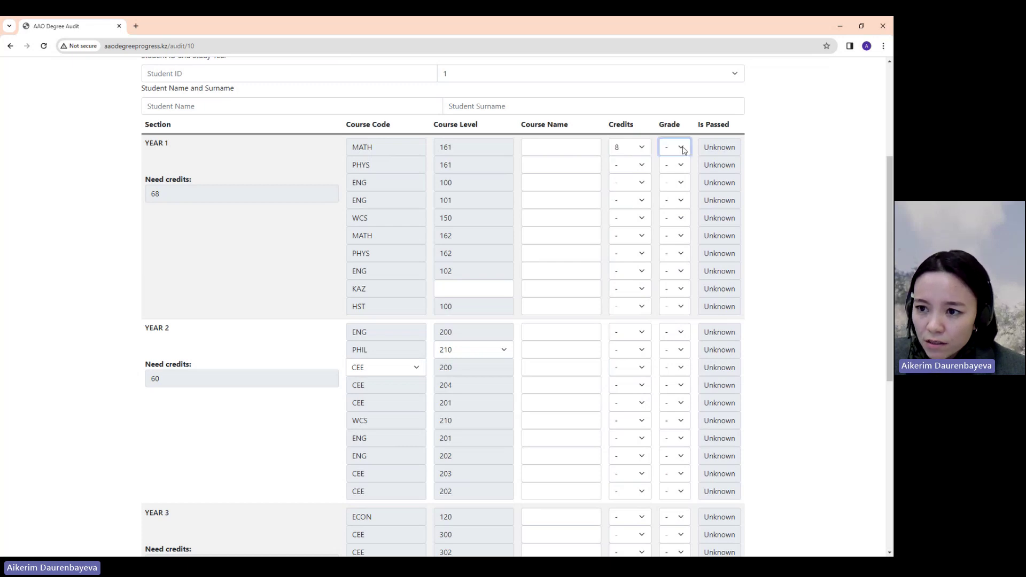
{"action": "left_click", "coordinate": [679, 234]}
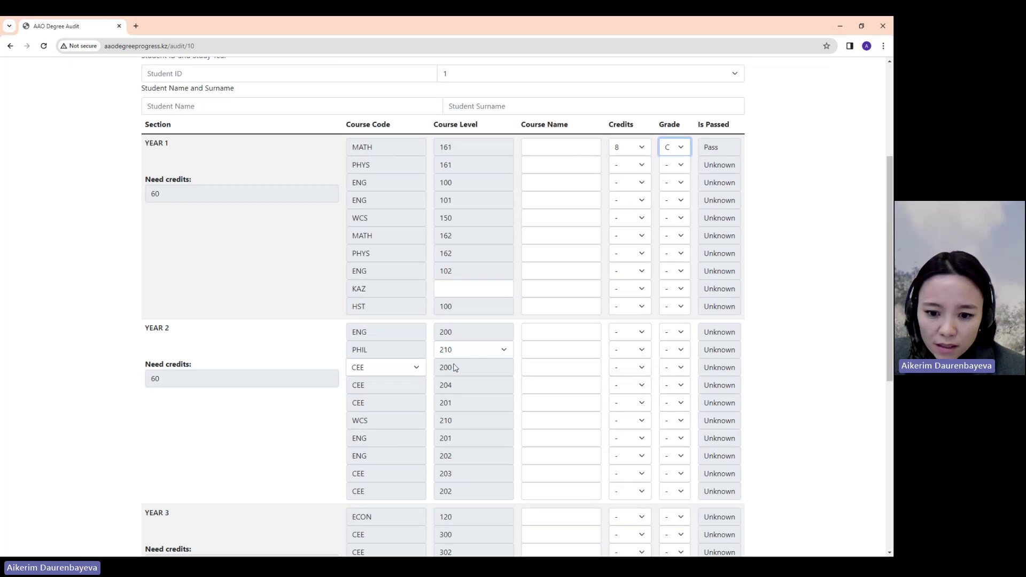
{"action": "scroll", "coordinate": [427, 385], "scroll_direction": "down", "scroll_amount": 3}
{"action": "scroll", "coordinate": [403, 406], "scroll_direction": "up", "scroll_amount": 4}
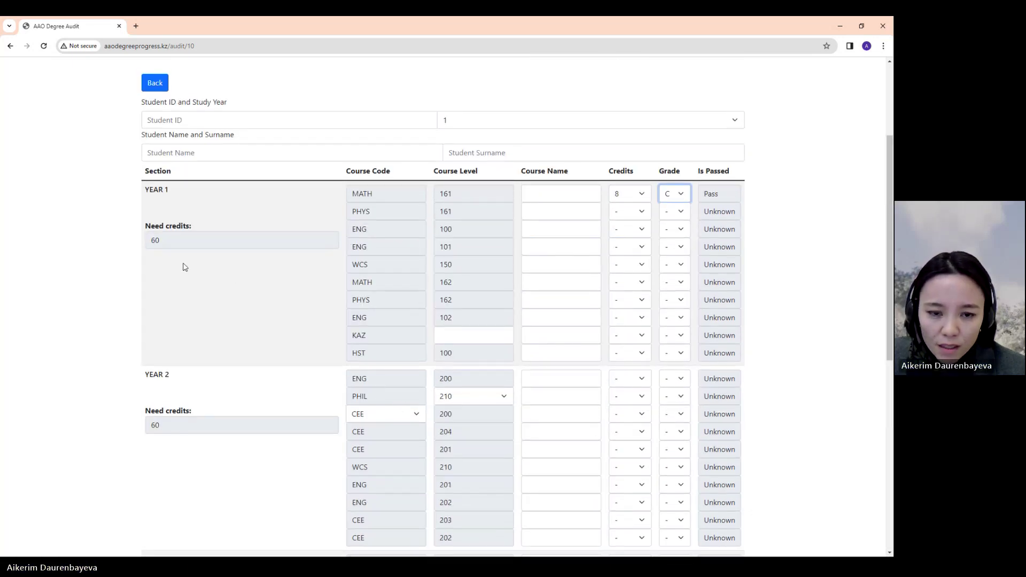
{"action": "scroll", "coordinate": [177, 275], "scroll_direction": "up", "scroll_amount": 1}
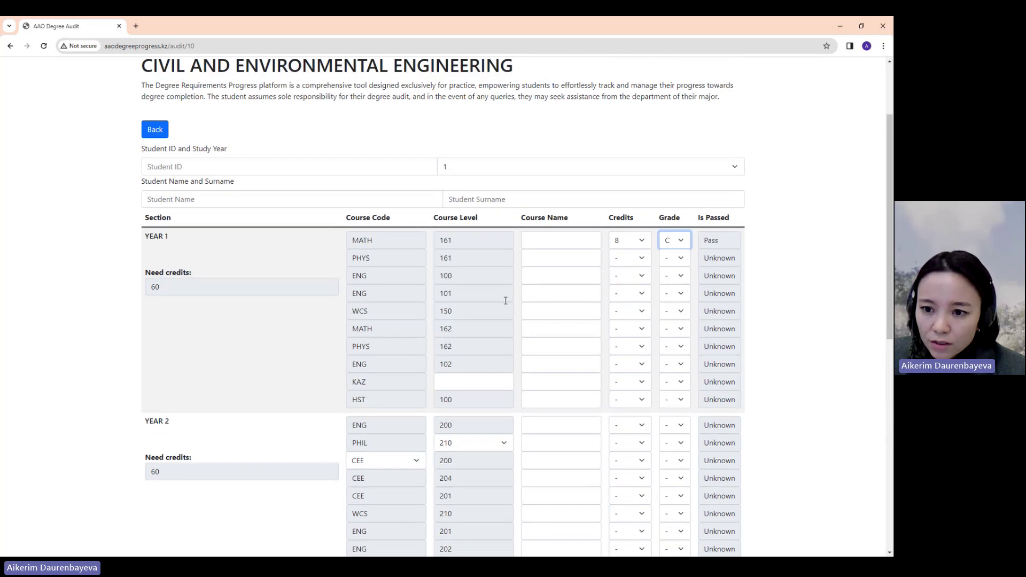
- Record WCS 150 with 6 credits and C+, check Year 1's 54 needed credits, then go back
{"action": "left_click", "coordinate": [641, 312]}
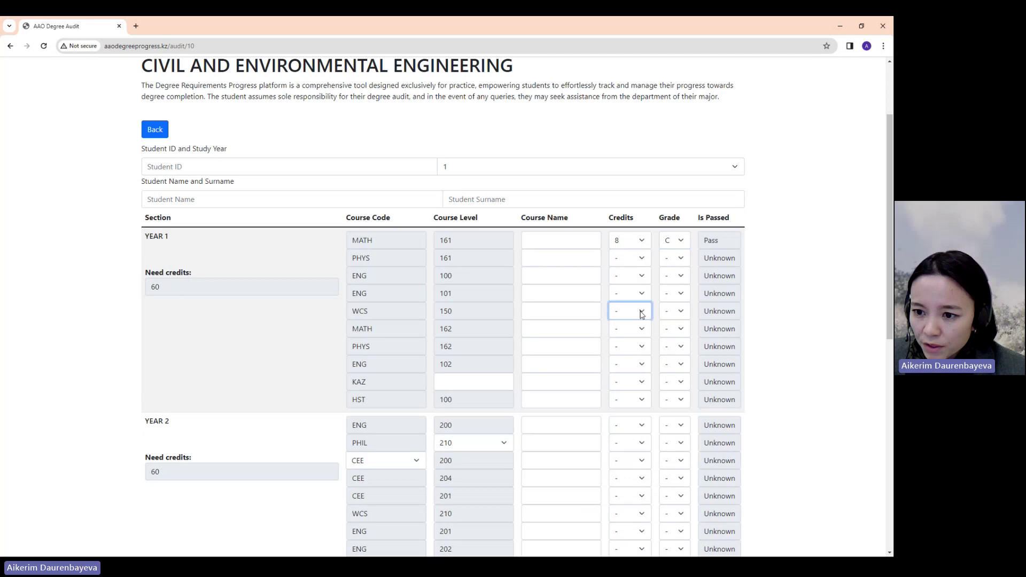
{"action": "left_click", "coordinate": [630, 358]}
{"action": "left_click", "coordinate": [685, 311]}
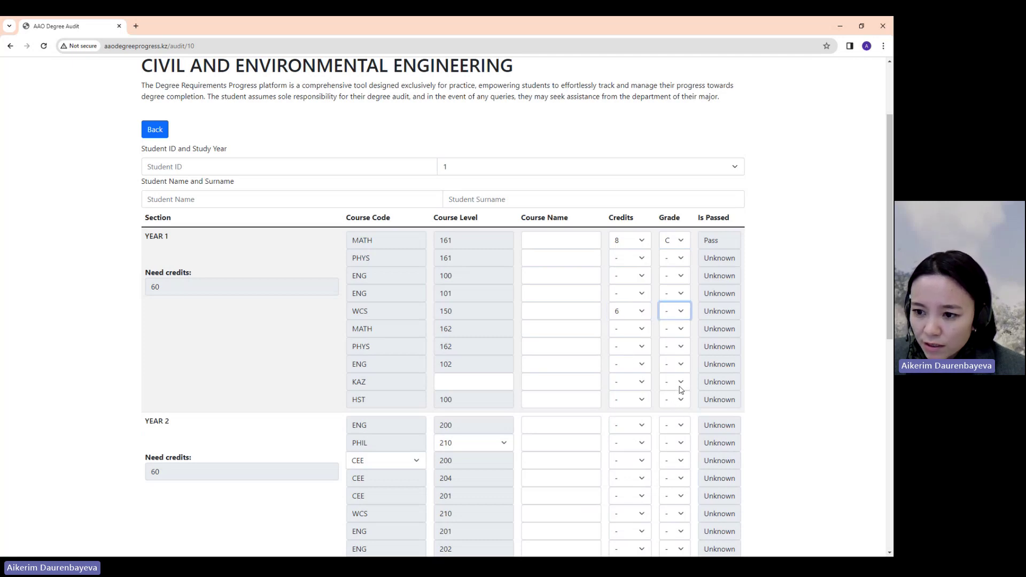
{"action": "left_click", "coordinate": [681, 390]}
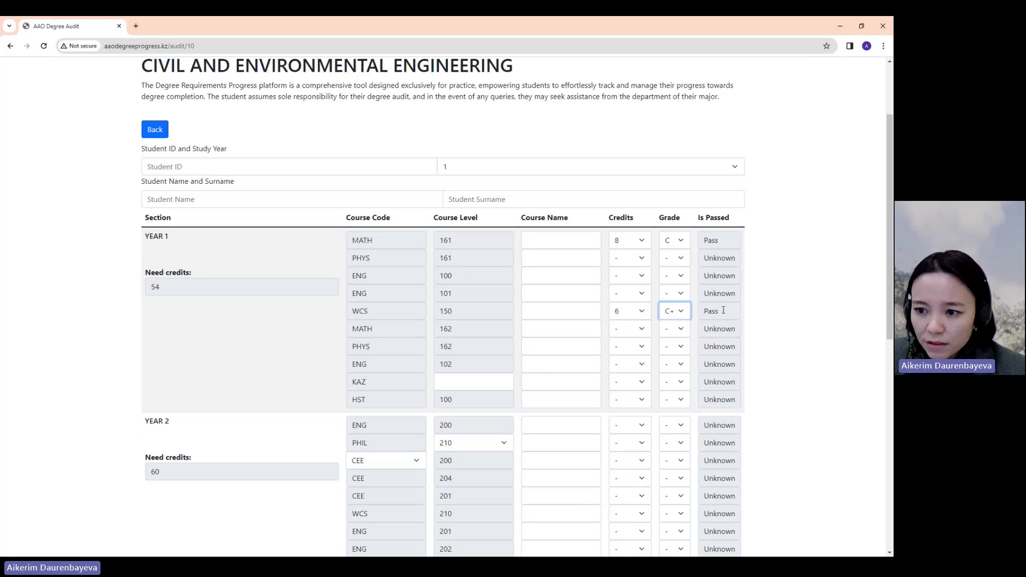
{"action": "double_click", "coordinate": [162, 286]}
{"action": "scroll", "coordinate": [347, 486], "scroll_direction": "down", "scroll_amount": 8}
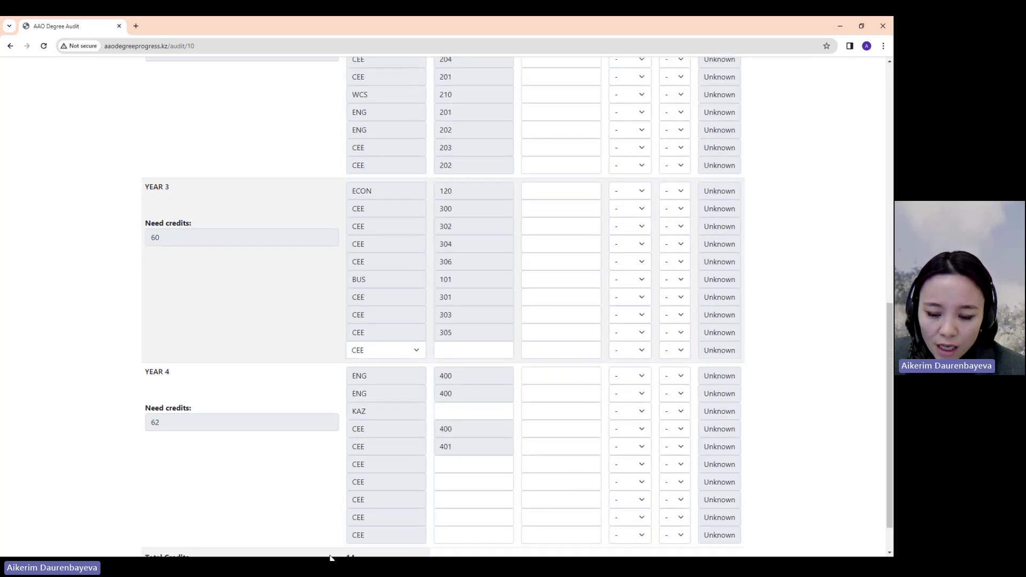
{"action": "scroll", "coordinate": [330, 558], "scroll_direction": "down", "scroll_amount": 1}
{"action": "left_click_drag", "start_coordinate": [357, 513], "coordinate": [345, 512]}
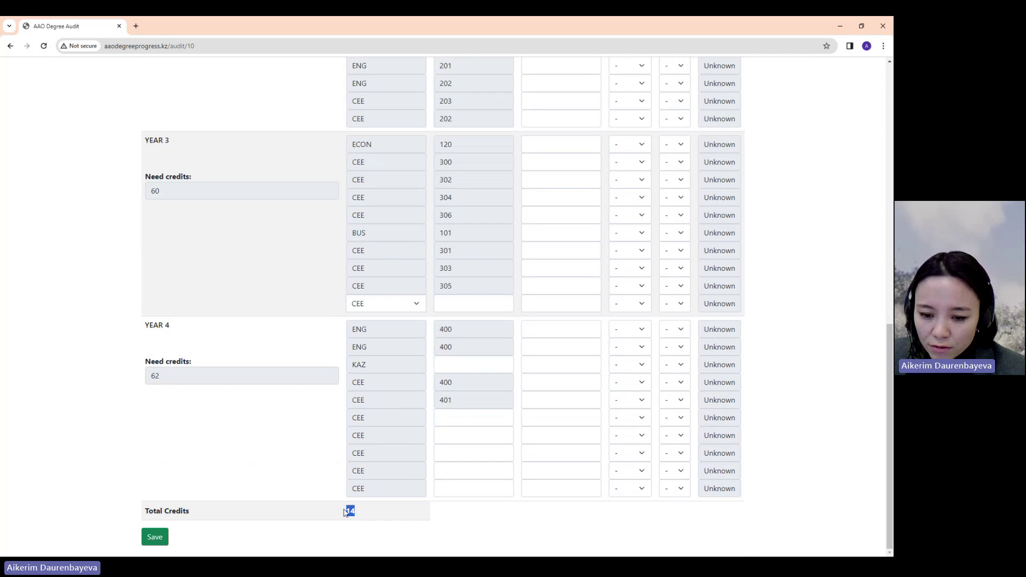
{"action": "left_click", "coordinate": [10, 45]}
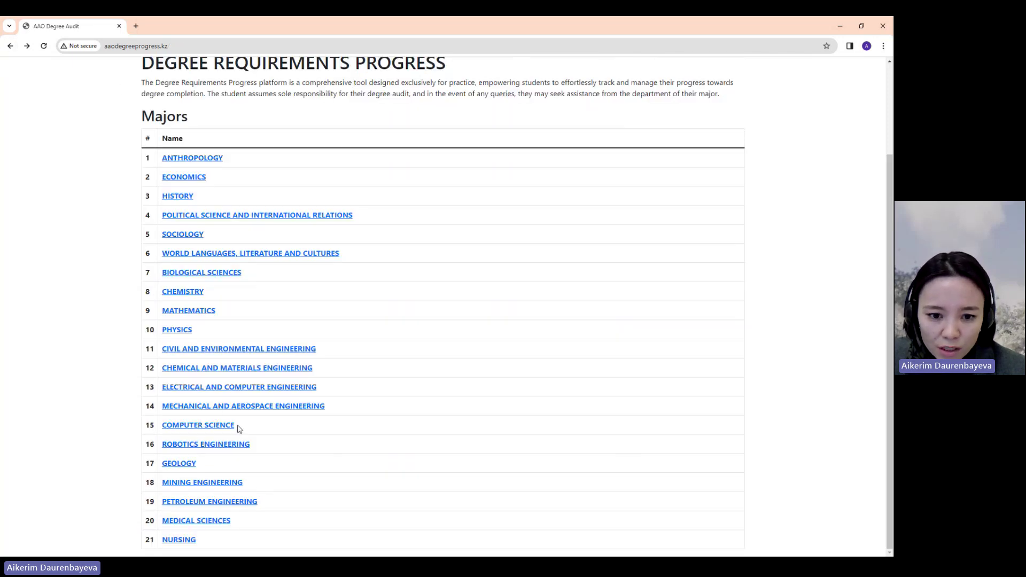
- Open the Mining Engineering progress form and scroll to its Year 3 courses
{"action": "left_click", "coordinate": [220, 483]}
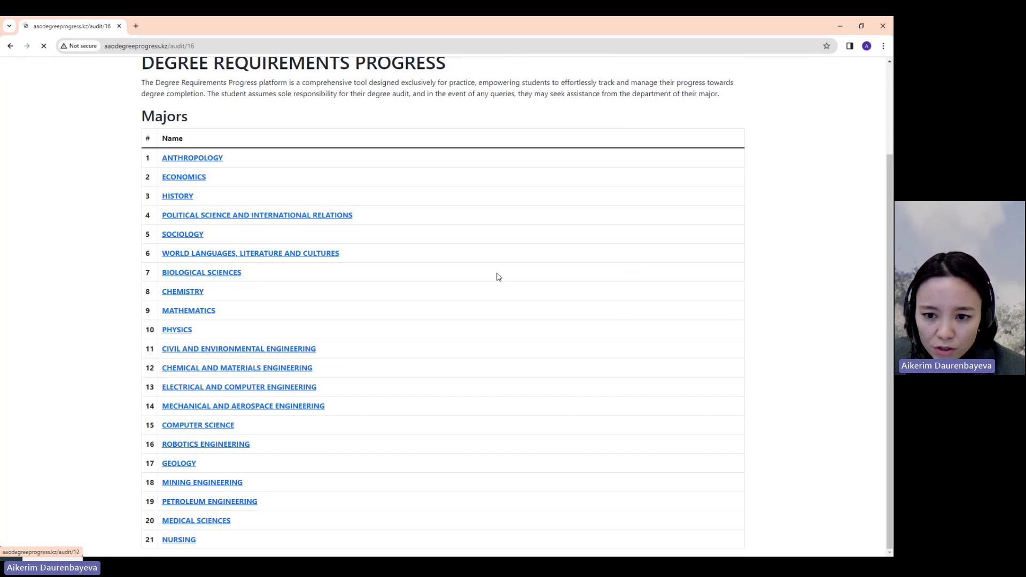
{"action": "scroll", "coordinate": [475, 325], "scroll_direction": "down", "scroll_amount": 6}
{"action": "scroll", "coordinate": [475, 326], "scroll_direction": "up", "scroll_amount": 3}
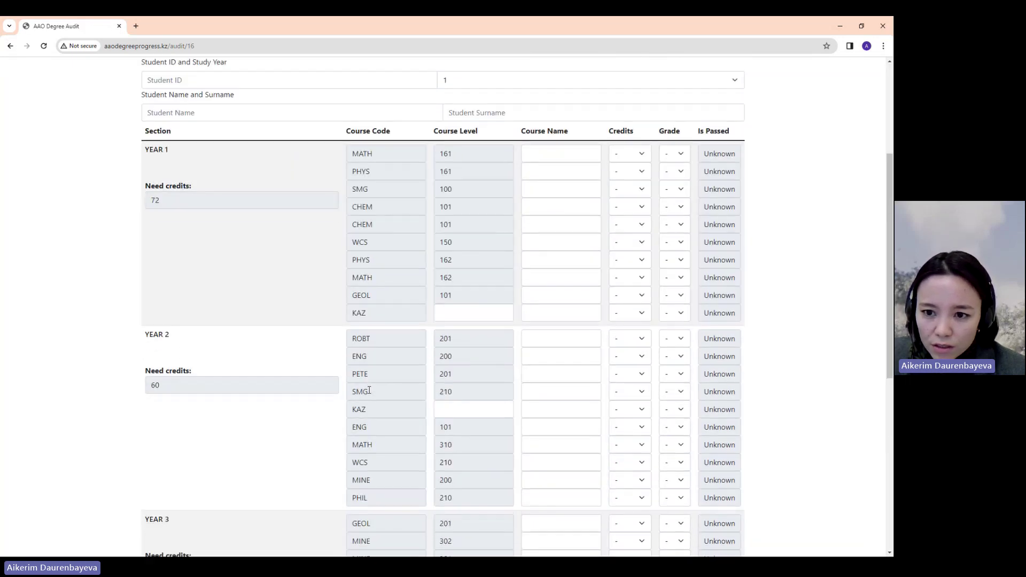
{"action": "scroll", "coordinate": [475, 326], "scroll_direction": "down", "scroll_amount": 2}
{"action": "scroll", "coordinate": [471, 381], "scroll_direction": "down", "scroll_amount": 3}
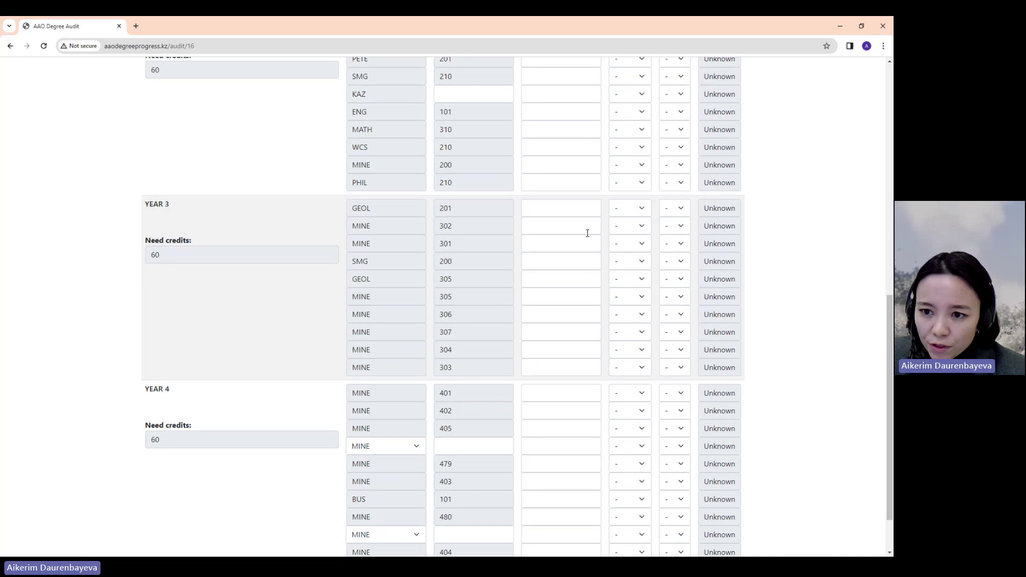
- Give GEOL 201 6 credits and grade C-, then check Year 3's 54 needed credits
{"action": "left_click", "coordinate": [558, 209]}
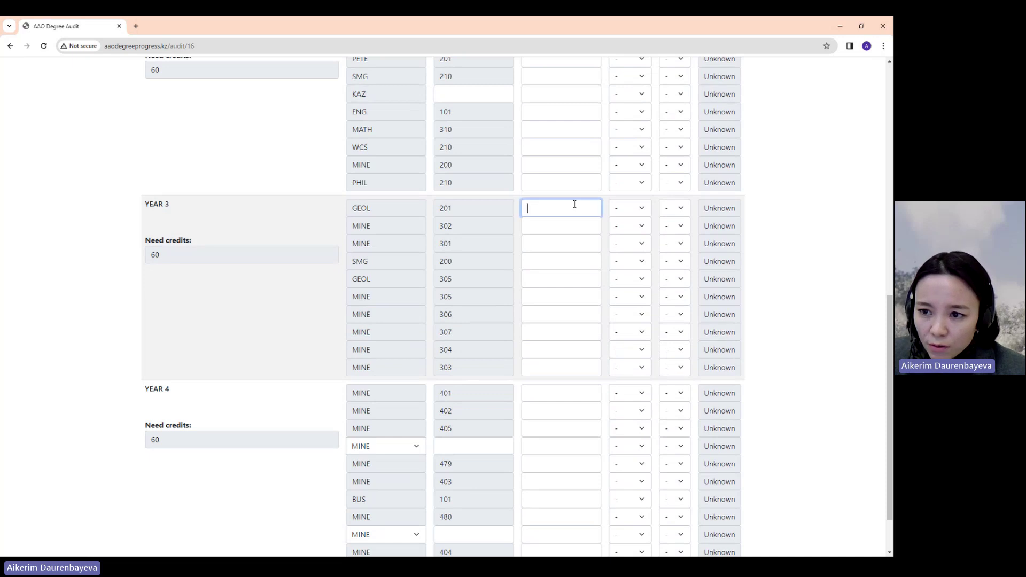
{"action": "left_click", "coordinate": [639, 208]}
{"action": "key", "text": "6"}
{"action": "key", "text": "Tab"}
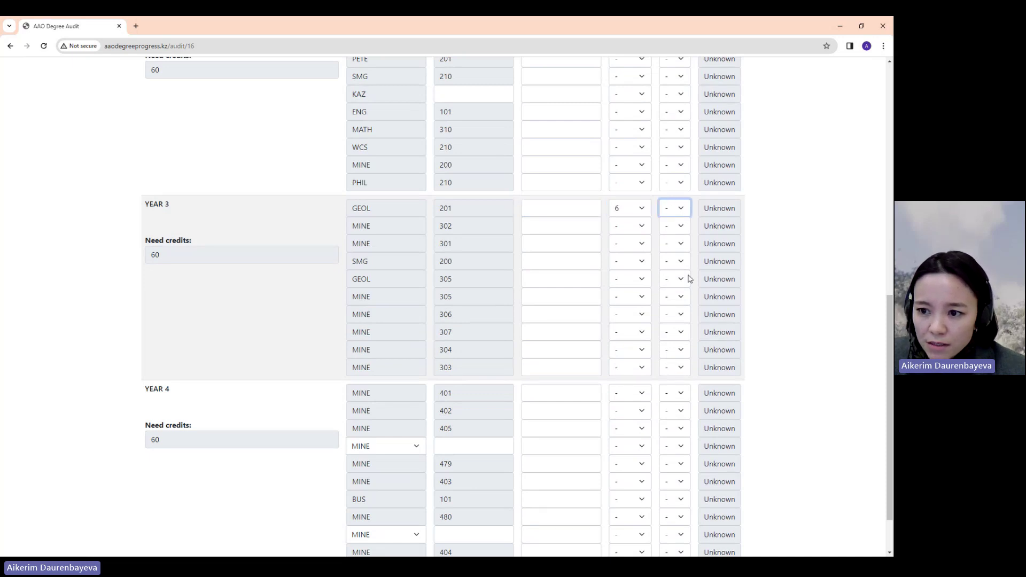
{"action": "key", "text": "c"}
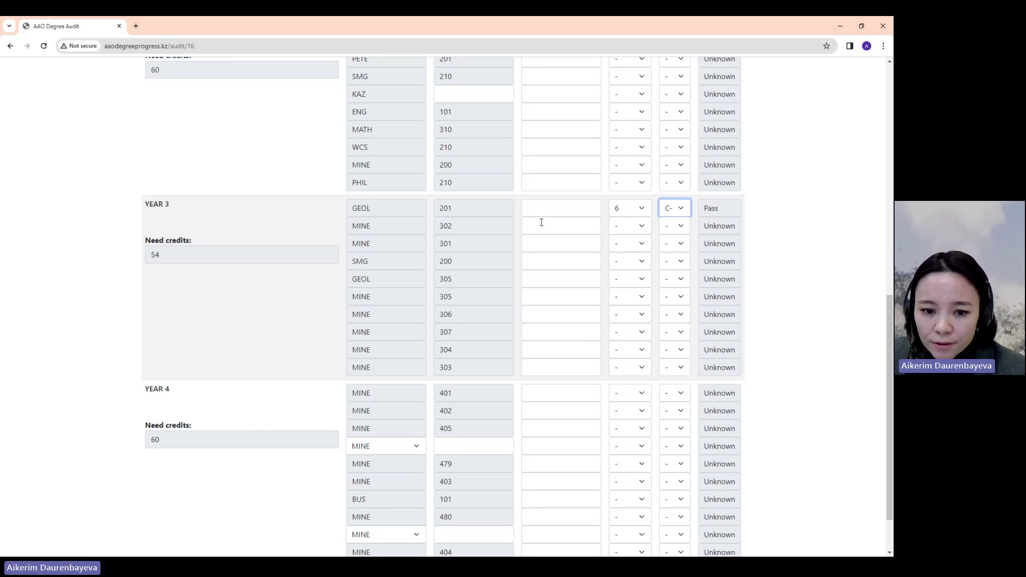
{"action": "scroll", "coordinate": [300, 424], "scroll_direction": "down", "scroll_amount": 2}
{"action": "double_click", "coordinate": [163, 209]}
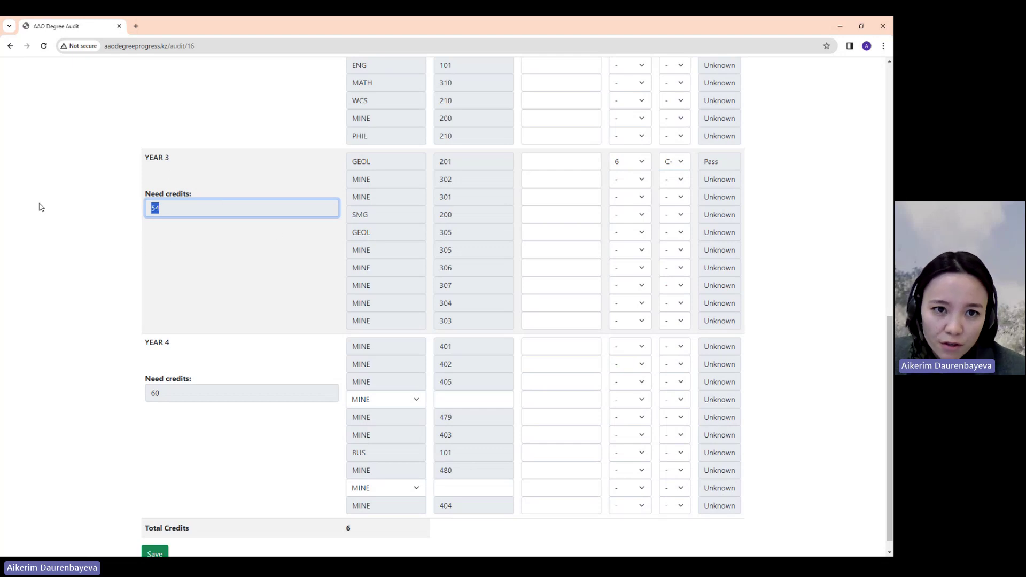
- Open Medical Sciences from the majors list, select the first KAZ course level, and review Years 1–4
{"action": "left_click", "coordinate": [10, 46]}
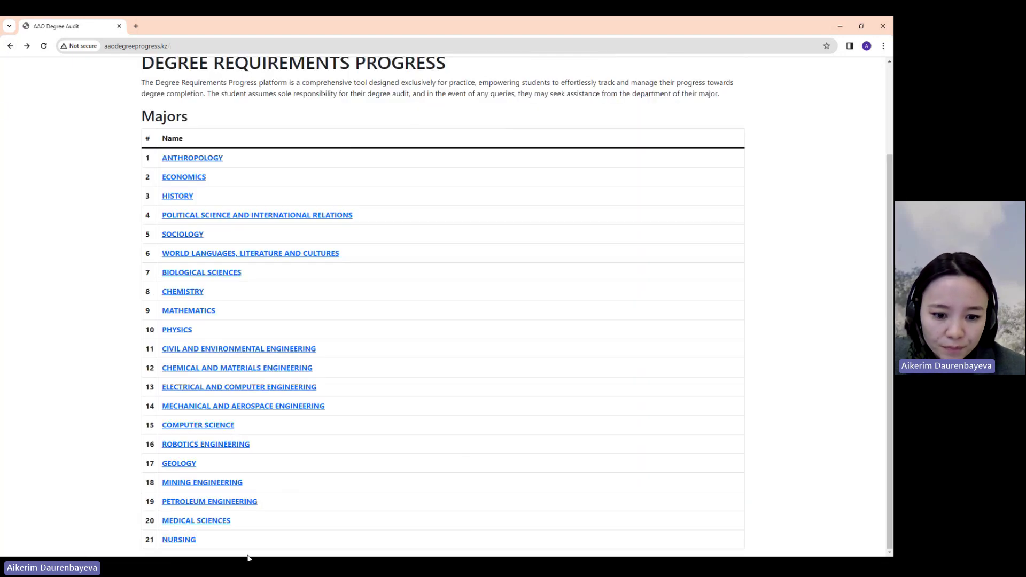
{"action": "left_click", "coordinate": [207, 522]}
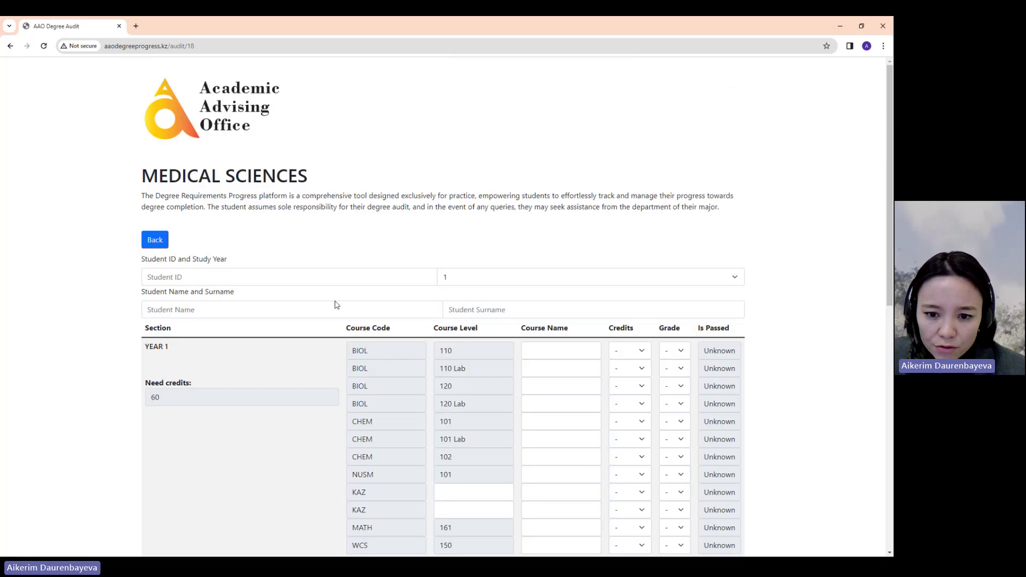
{"action": "scroll", "coordinate": [335, 305], "scroll_direction": "down", "scroll_amount": 3}
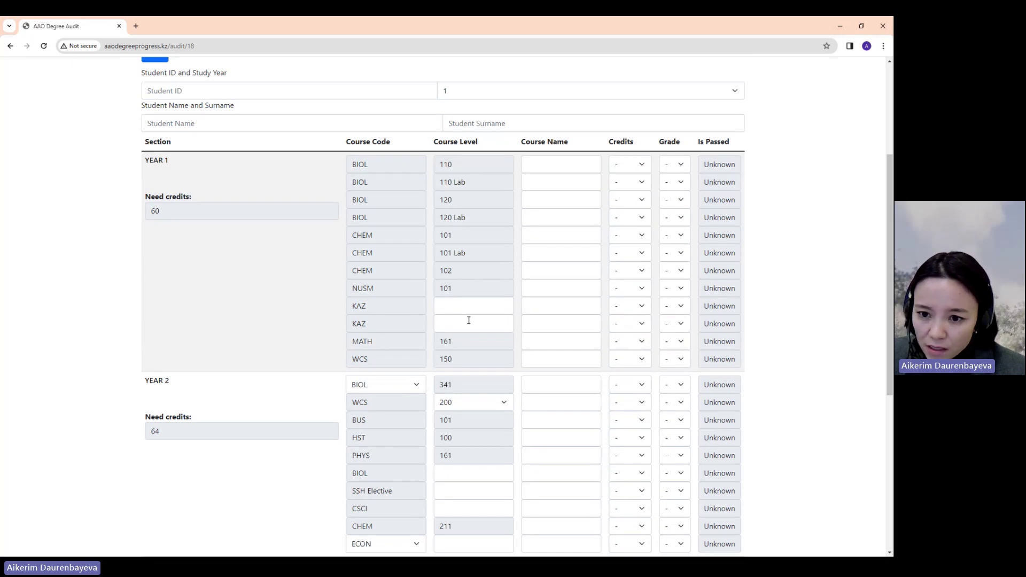
{"action": "left_click", "coordinate": [461, 306]}
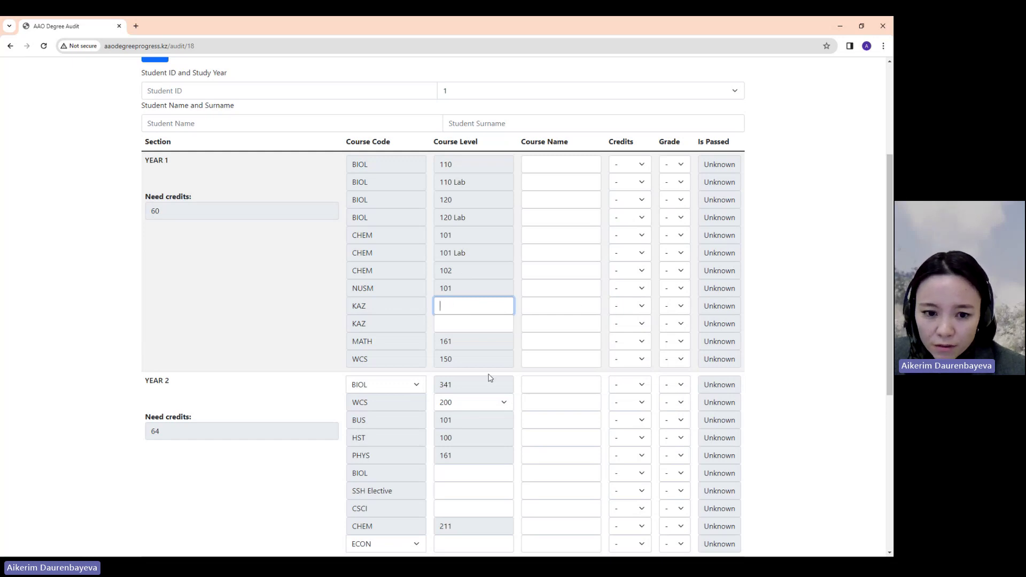
{"action": "scroll", "coordinate": [481, 374], "scroll_direction": "down", "scroll_amount": 5}
{"action": "scroll", "coordinate": [365, 406], "scroll_direction": "down", "scroll_amount": 1}
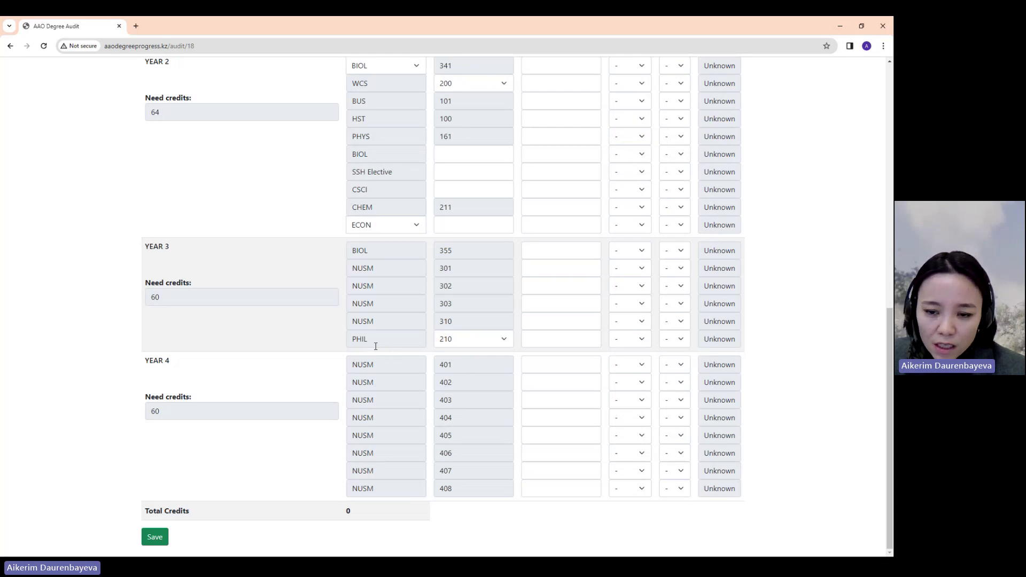
{"action": "scroll", "coordinate": [355, 289], "scroll_direction": "up", "scroll_amount": 1}
{"action": "scroll", "coordinate": [356, 289], "scroll_direction": "up", "scroll_amount": 1}
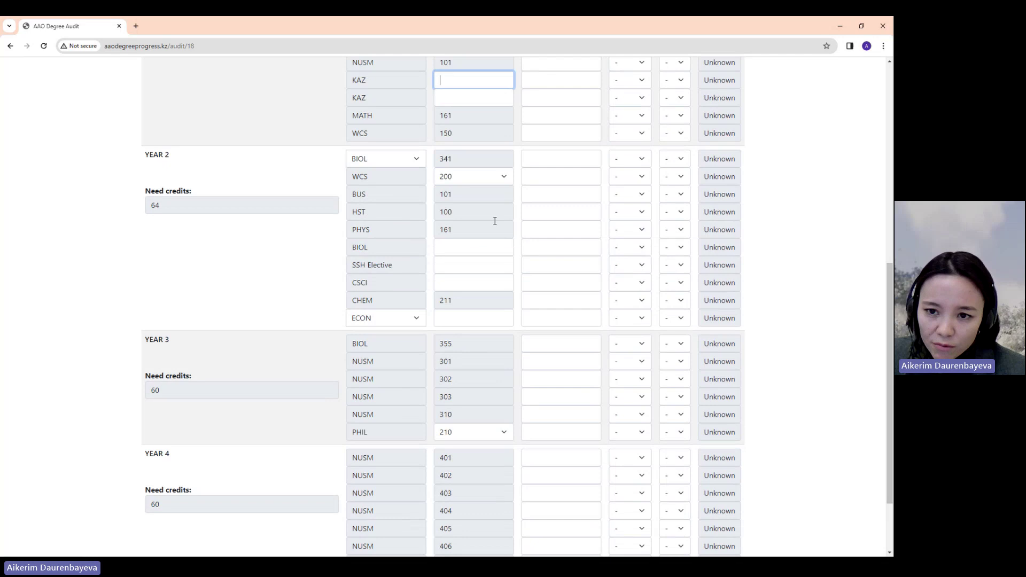
{"action": "scroll", "coordinate": [380, 412], "scroll_direction": "down", "scroll_amount": 2}
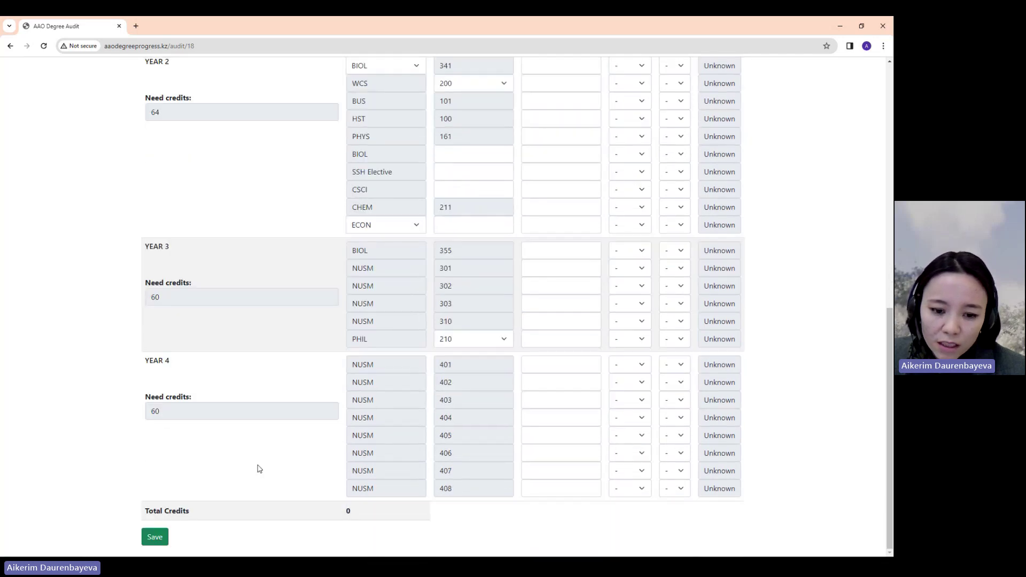
{"action": "left_click", "coordinate": [157, 541]}
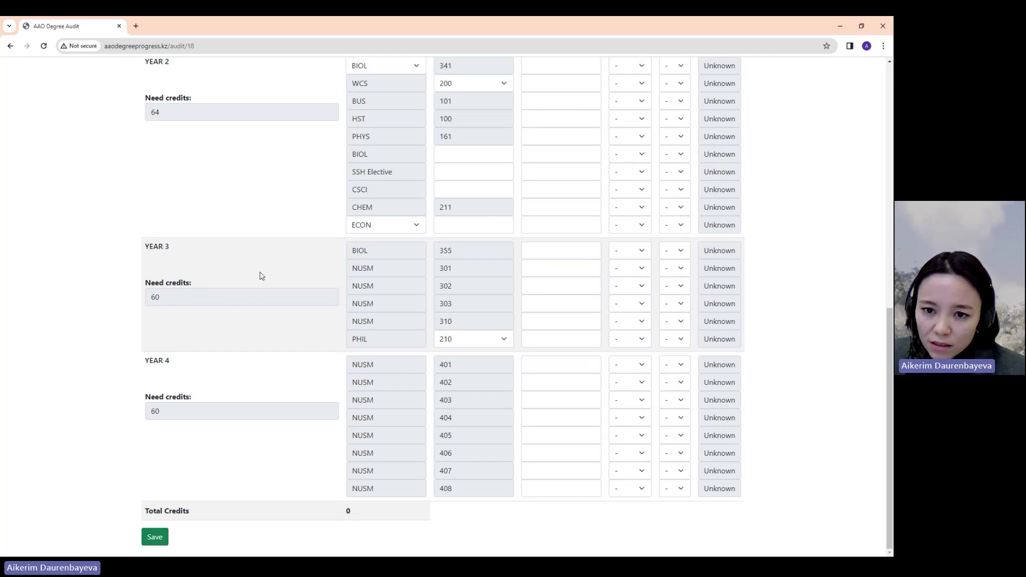
{"action": "scroll", "coordinate": [614, 170], "scroll_direction": "up", "scroll_amount": 4}
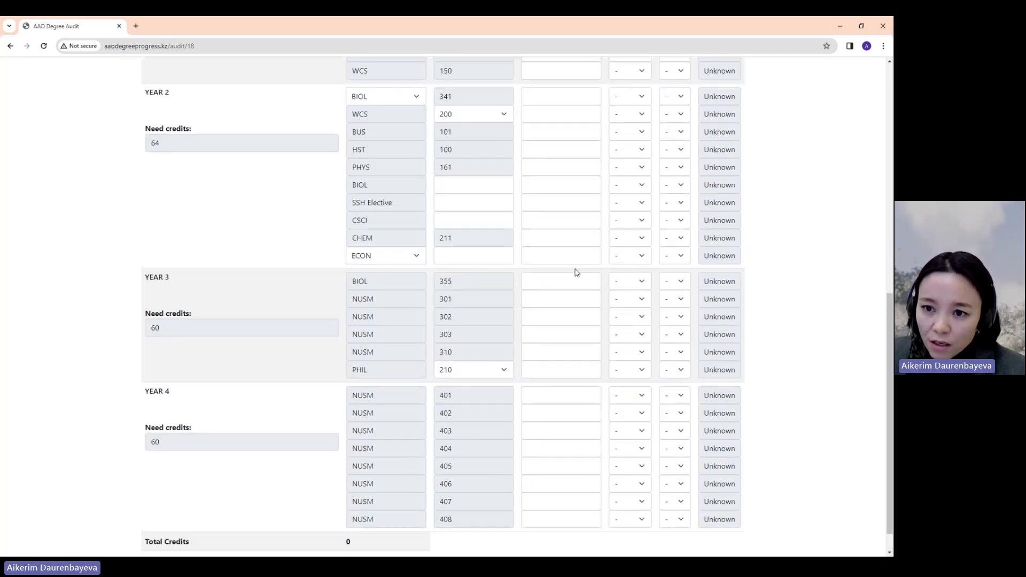
{"action": "scroll", "coordinate": [482, 310], "scroll_direction": "up", "scroll_amount": 3}
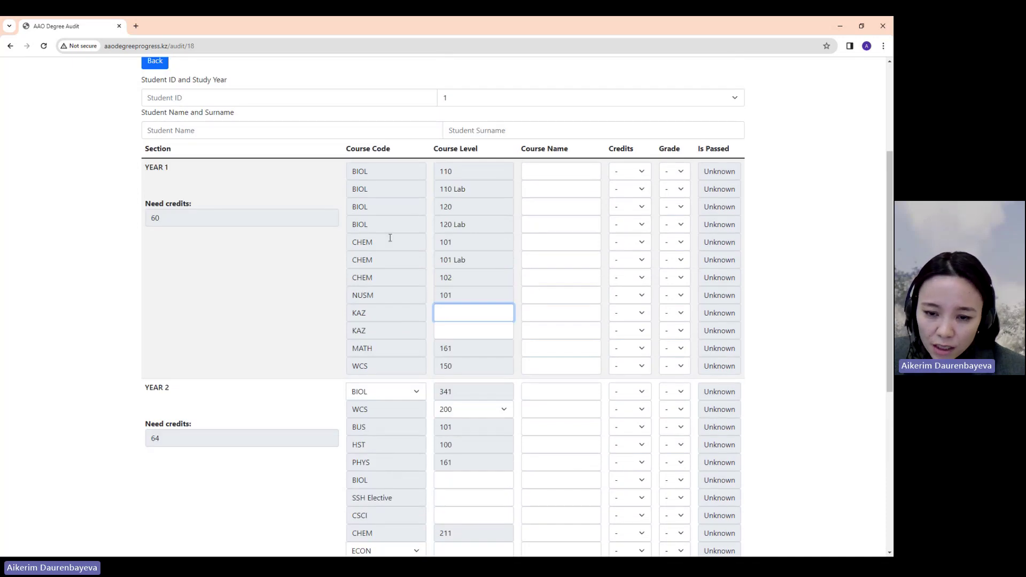
{"action": "scroll", "coordinate": [304, 360], "scroll_direction": "down", "scroll_amount": 6}
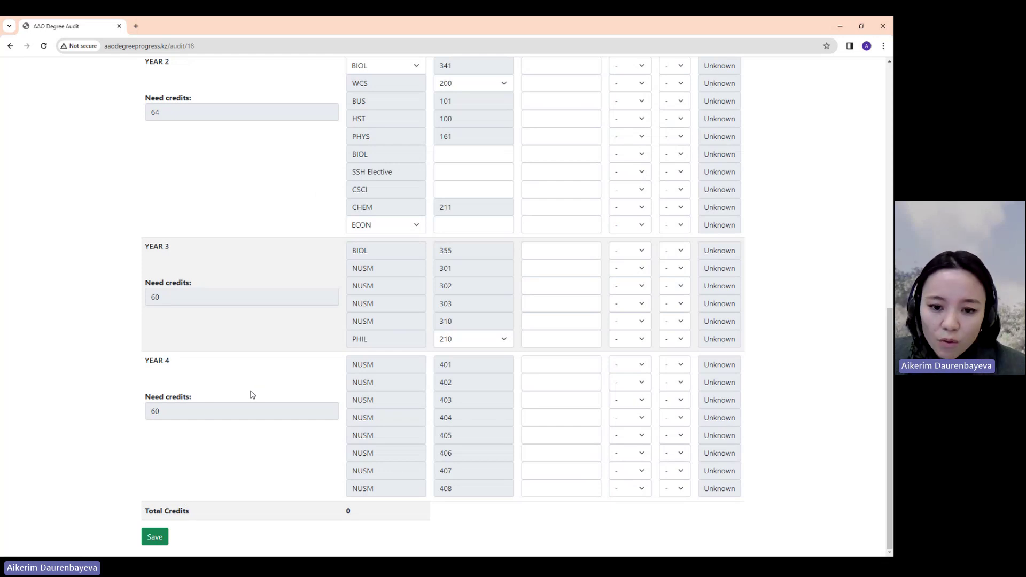
{"action": "scroll", "coordinate": [252, 388], "scroll_direction": "up", "scroll_amount": 8}
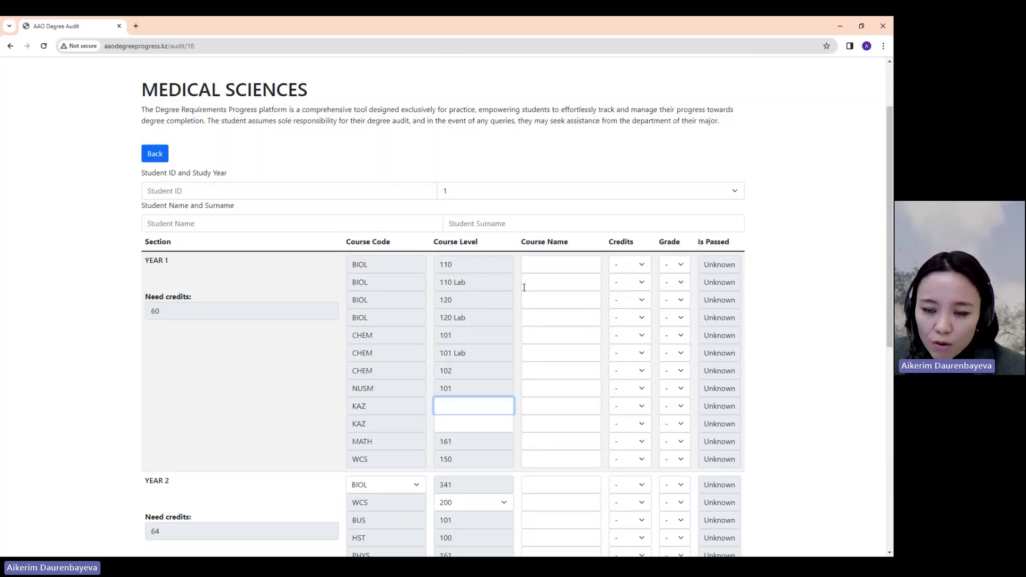
- Go back to the majors list and scroll it down and back to the top
{"action": "left_click", "coordinate": [155, 154]}
{"action": "scroll", "coordinate": [321, 289], "scroll_direction": "down", "scroll_amount": 2}
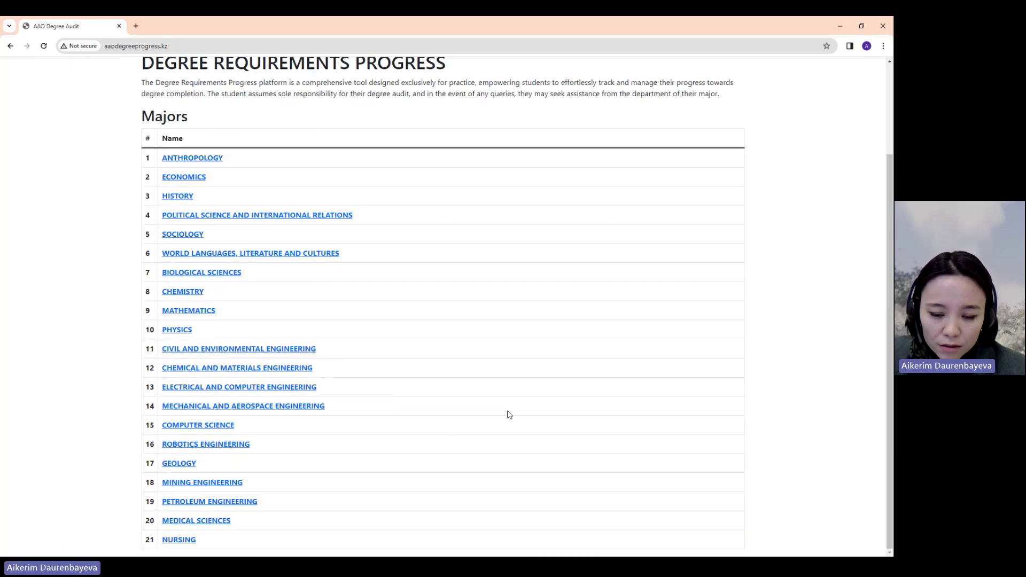
{"action": "scroll", "coordinate": [380, 416], "scroll_direction": "up", "scroll_amount": 2}
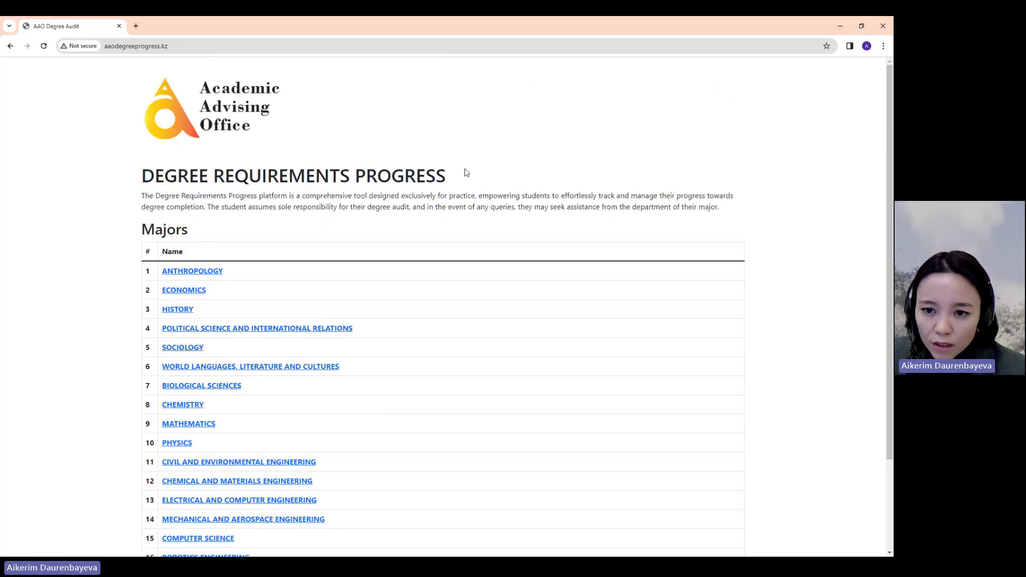